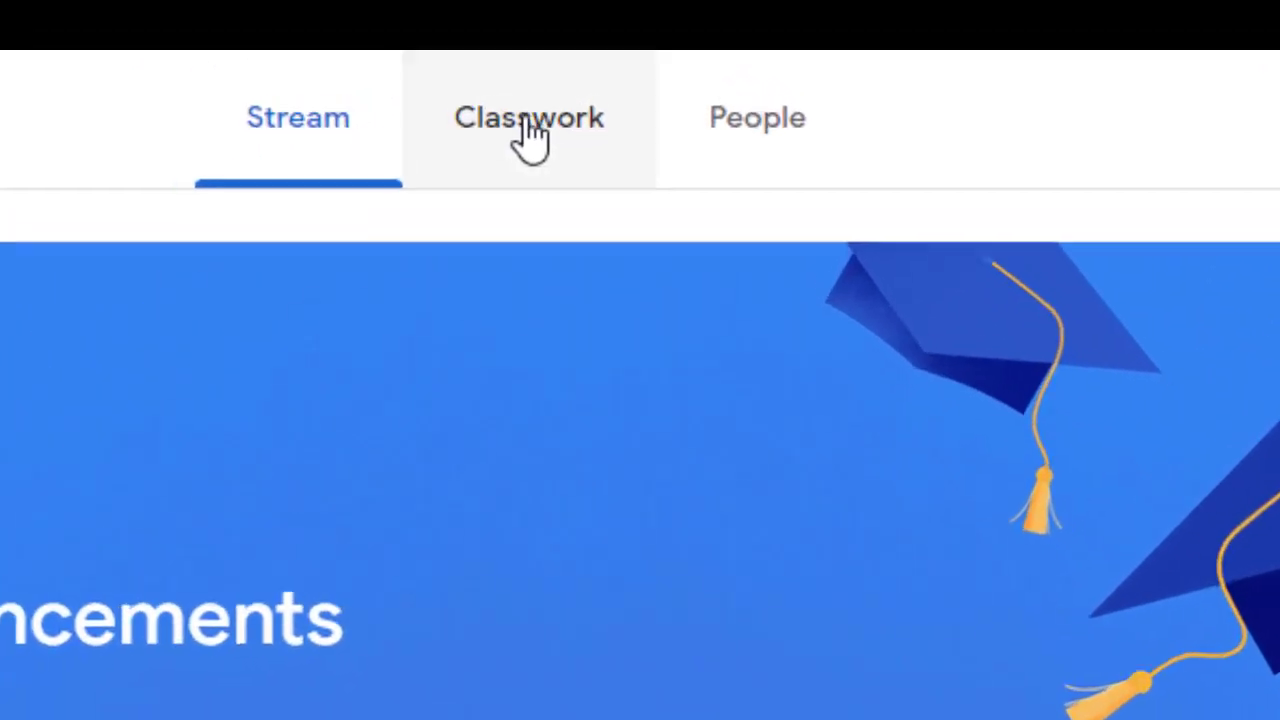
# Open the Free Design (Canva) attachment of the Lunch - Week 2 assignment from Classwork
pyautogui.click(612, 57)
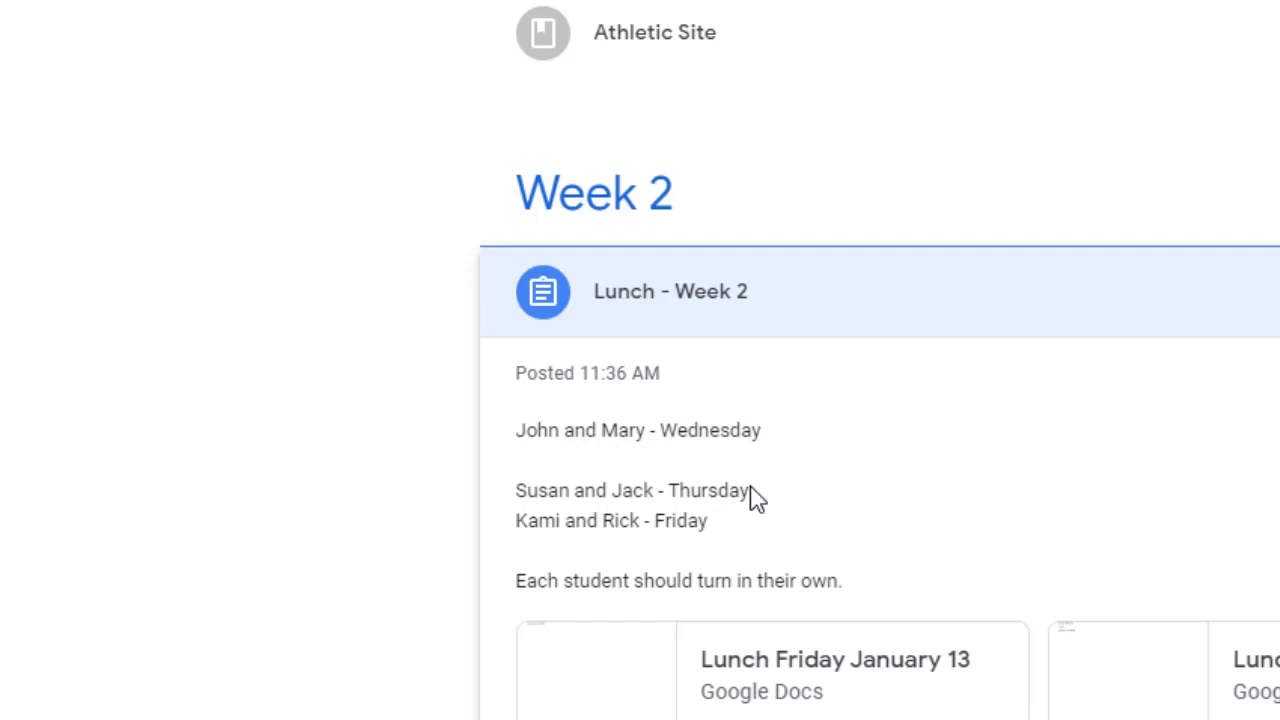
pyautogui.scroll(-2, 757, 498)
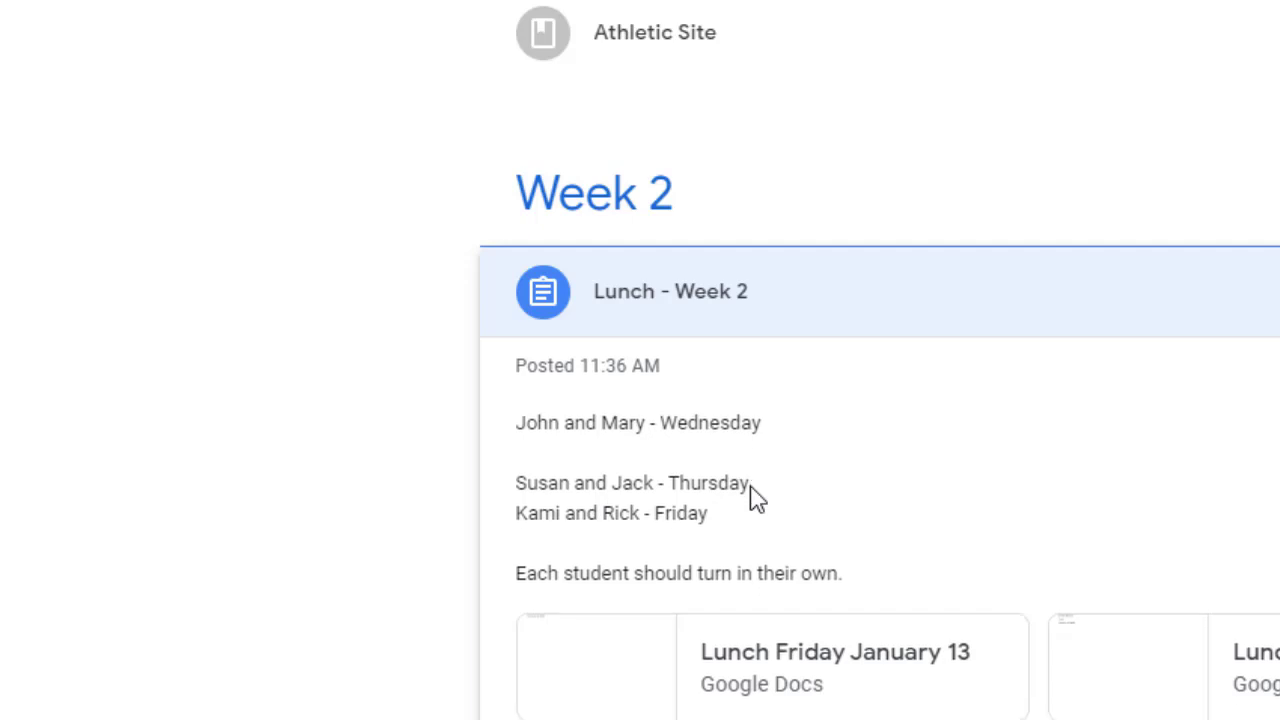
pyautogui.scroll(2, 748, 466)
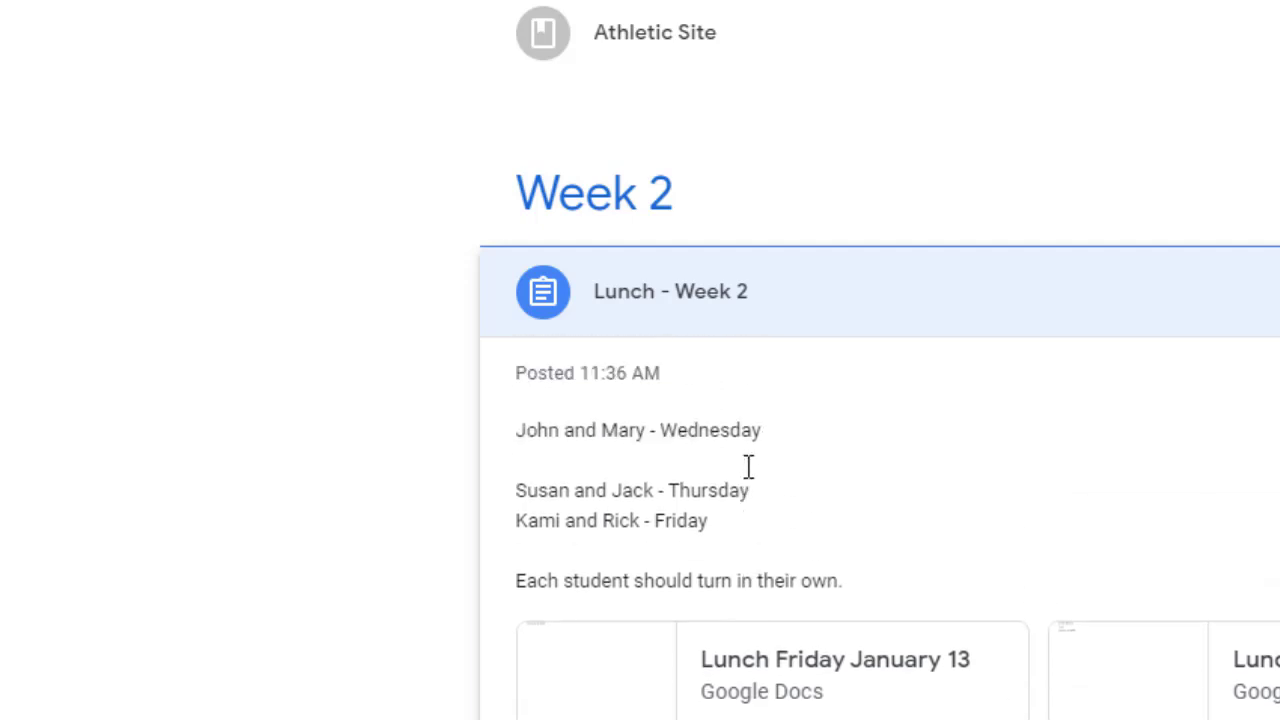
pyautogui.scroll(-2, 748, 466)
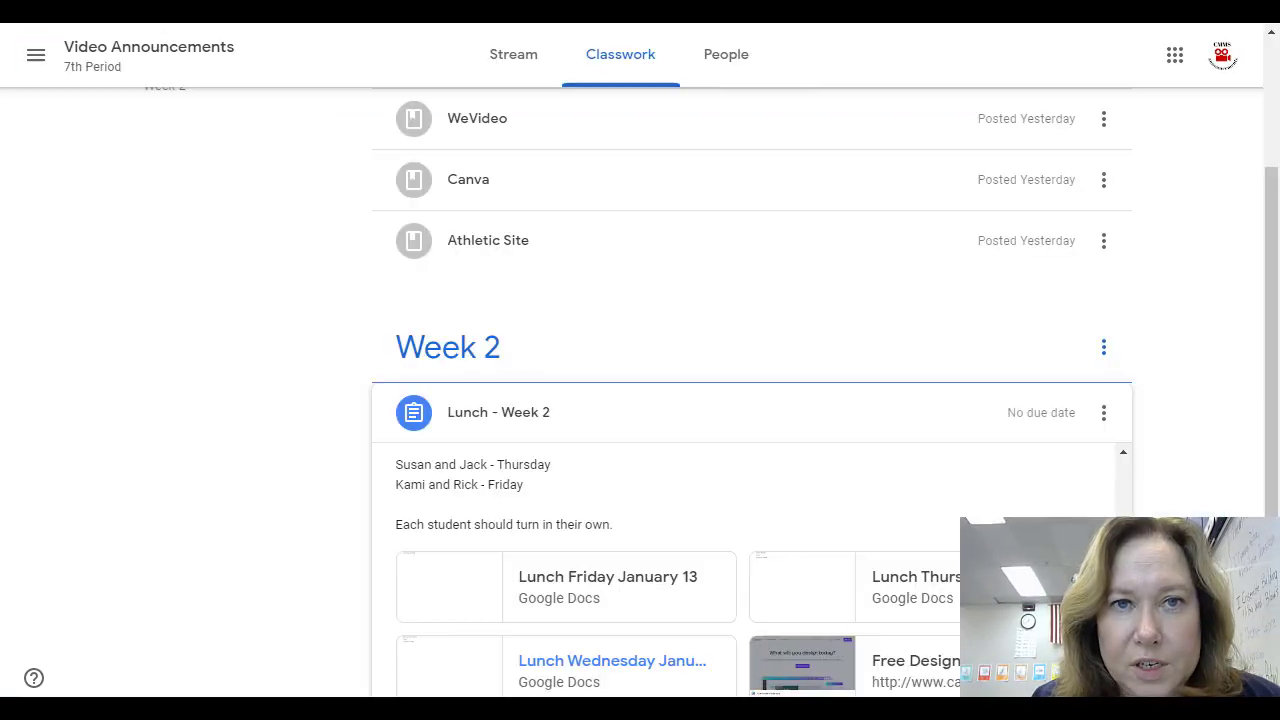
pyautogui.click(789, 668)
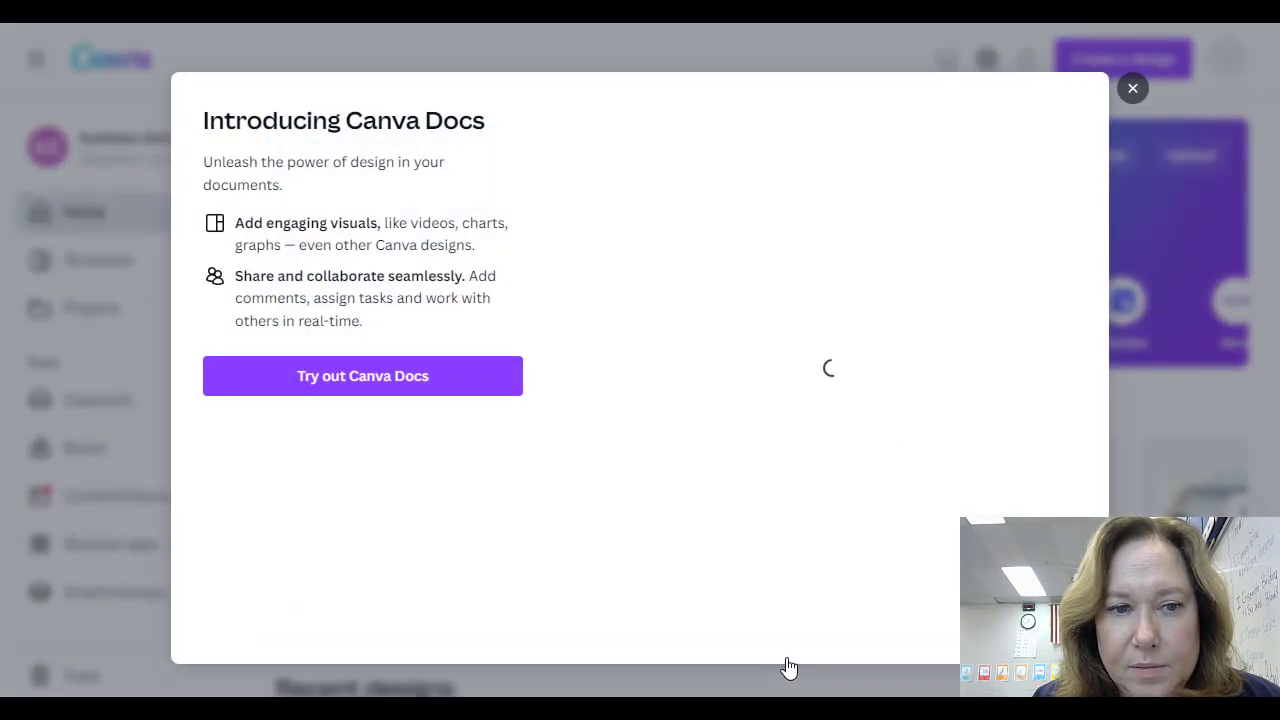
# Create a blank custom-size Canva design of 1280 × 720 px
pyautogui.click(1133, 88)
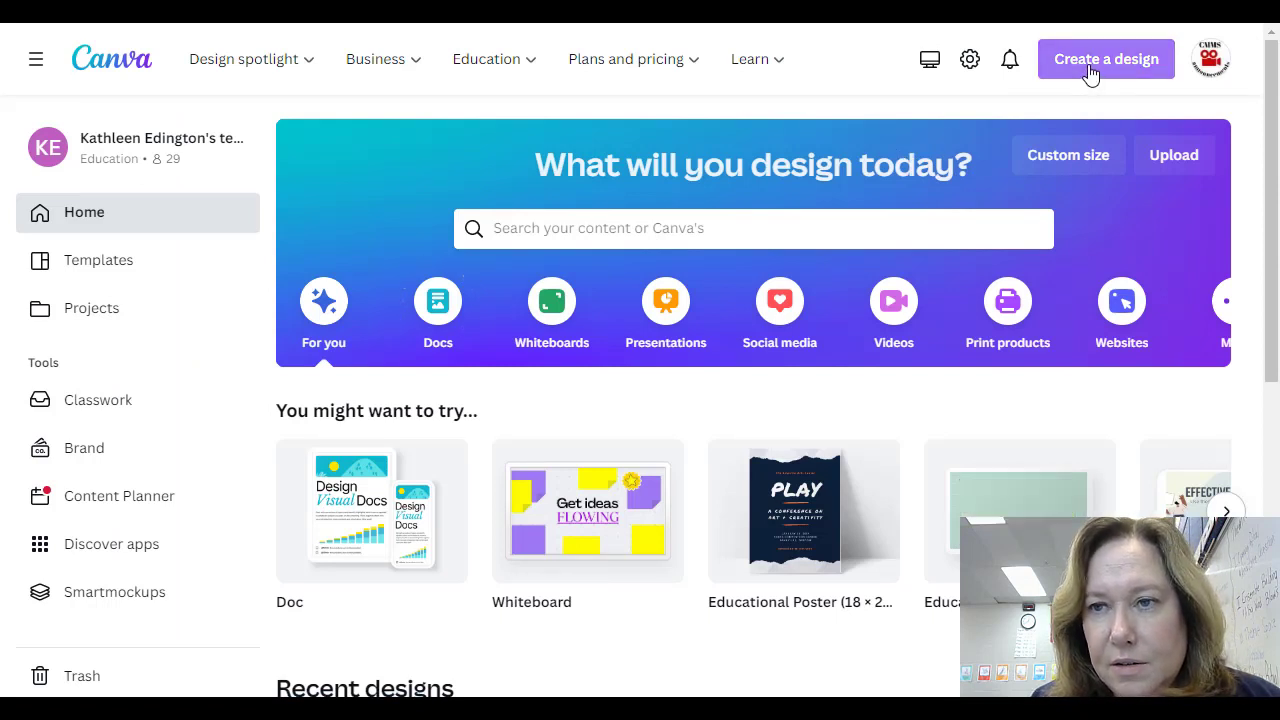
pyautogui.click(1091, 75)
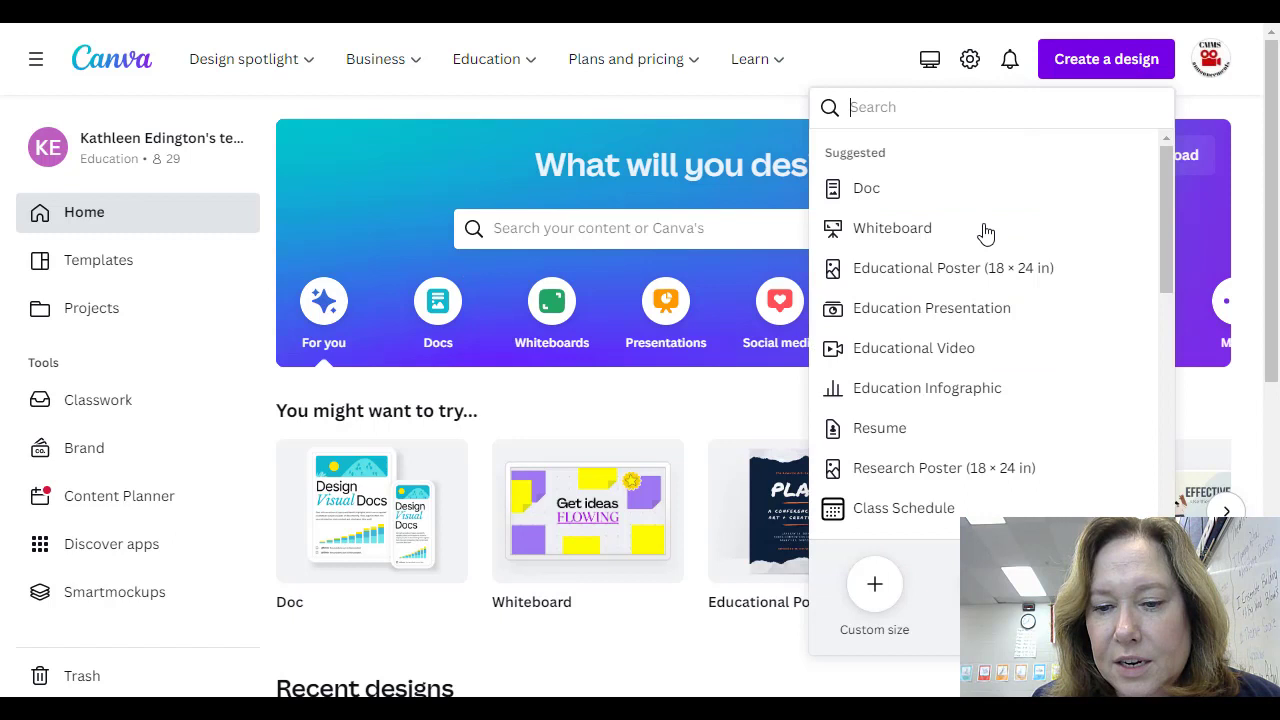
pyautogui.click(874, 597)
pyautogui.write('1280')
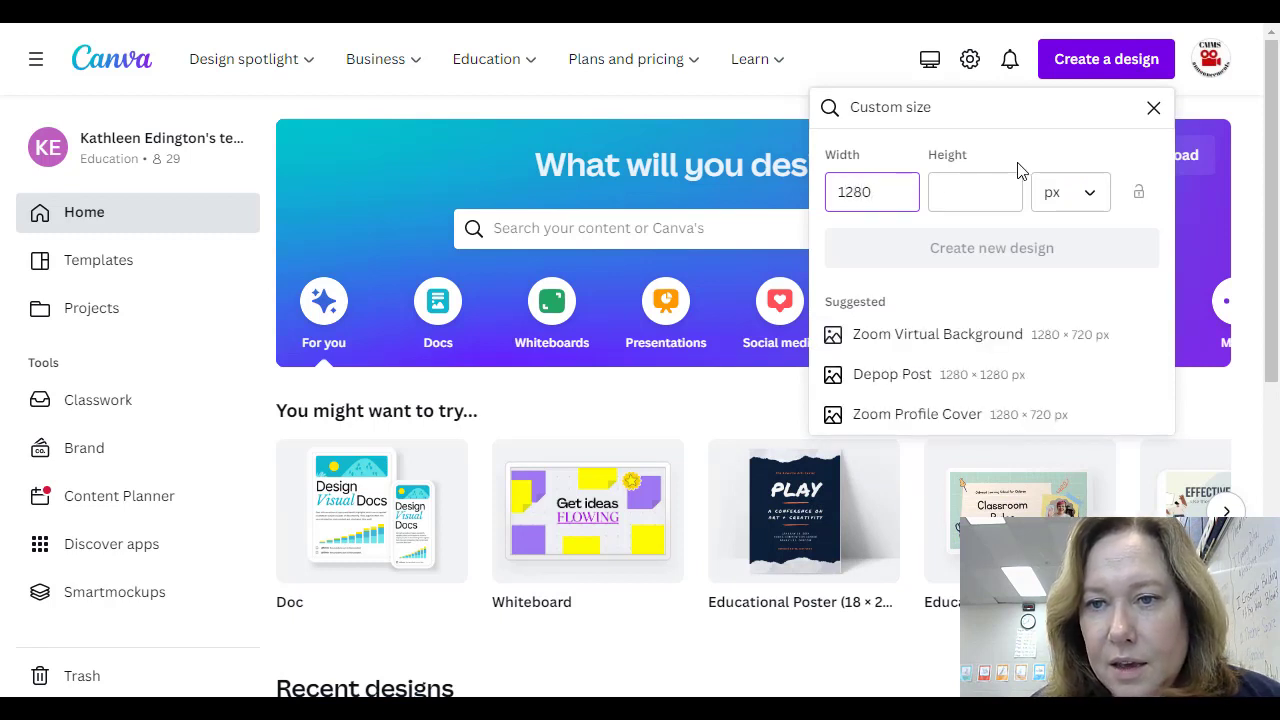
pyautogui.click(980, 187)
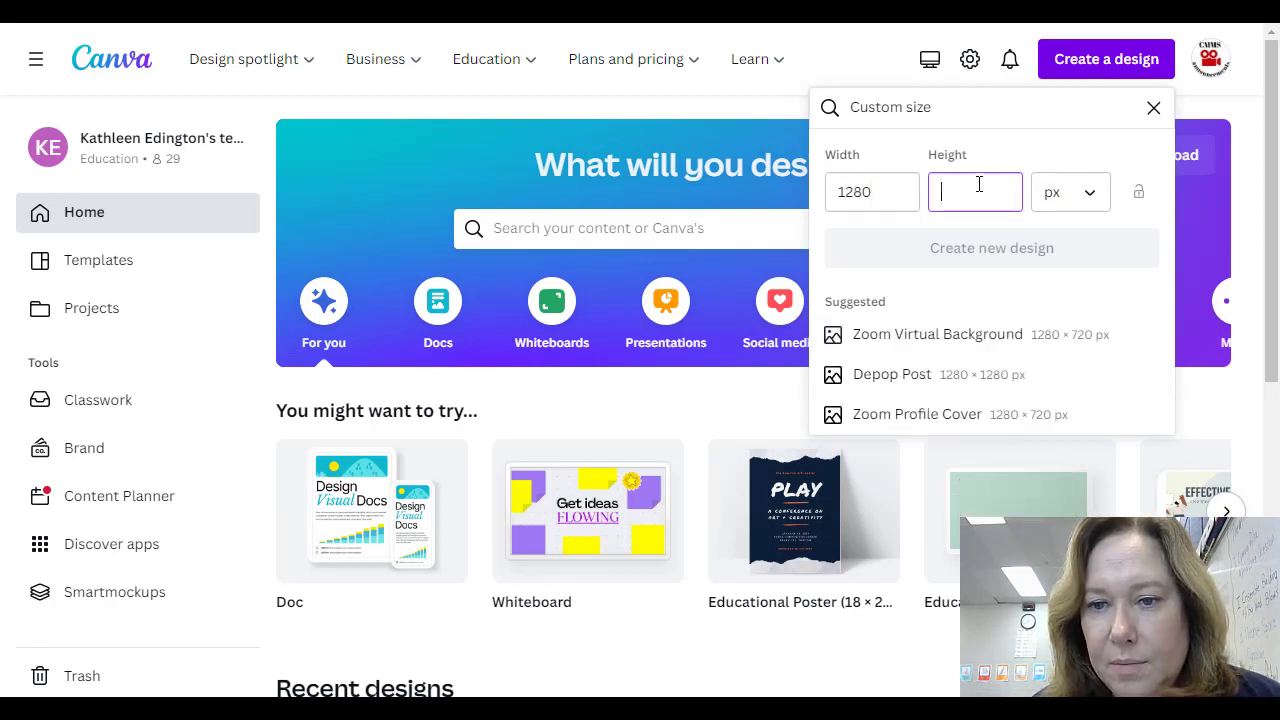
pyautogui.write('720')
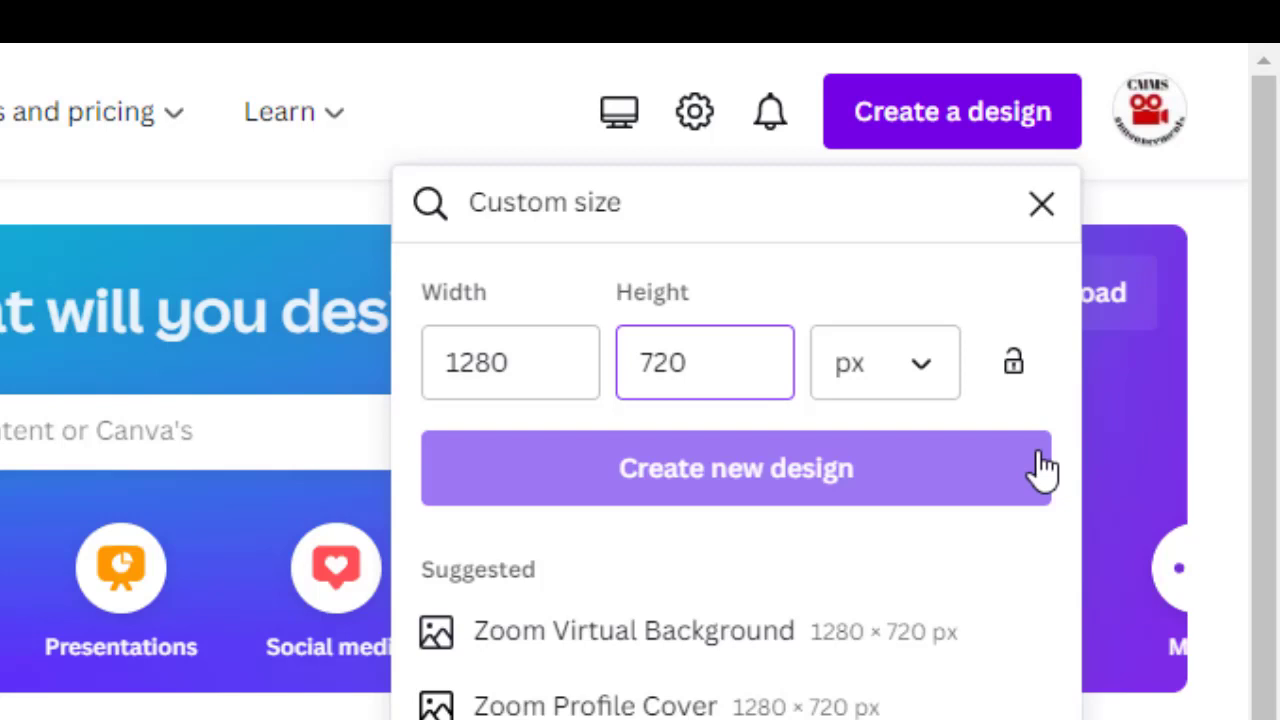
pyautogui.click(1038, 478)
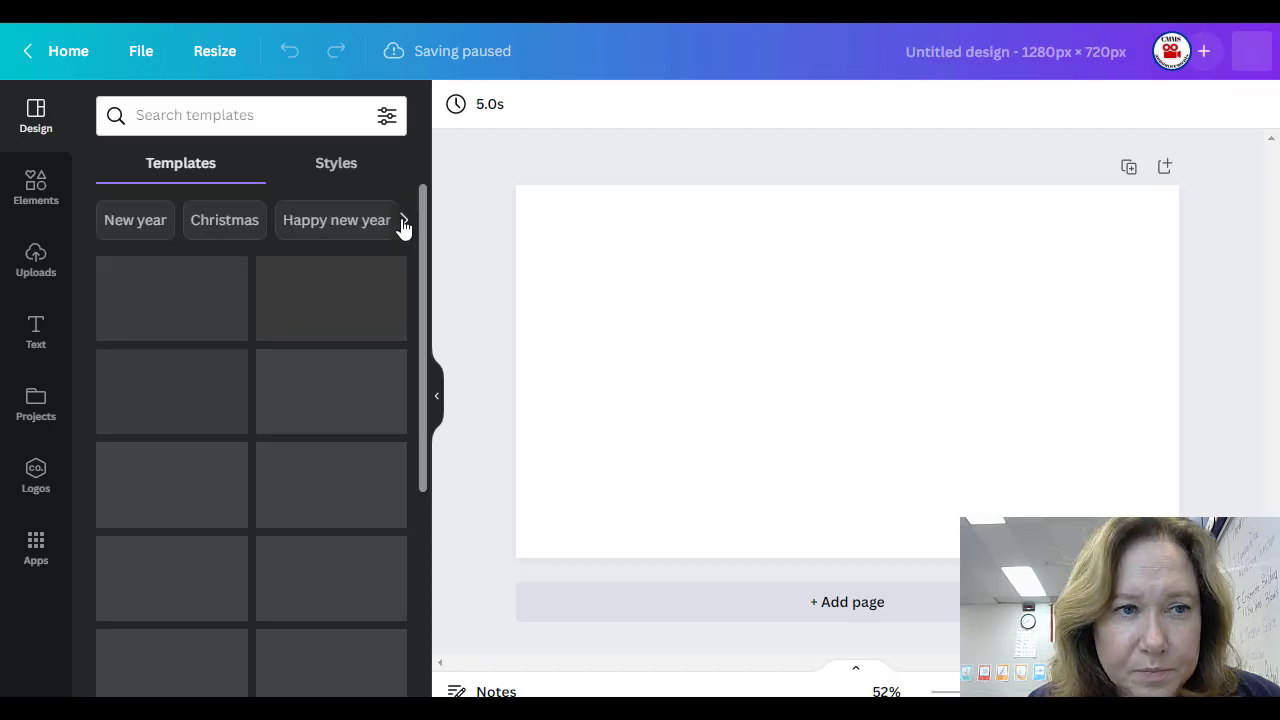
# Dismiss the tip and Share panel, then search Elements for 'corn dogs'
pyautogui.click(795, 284)
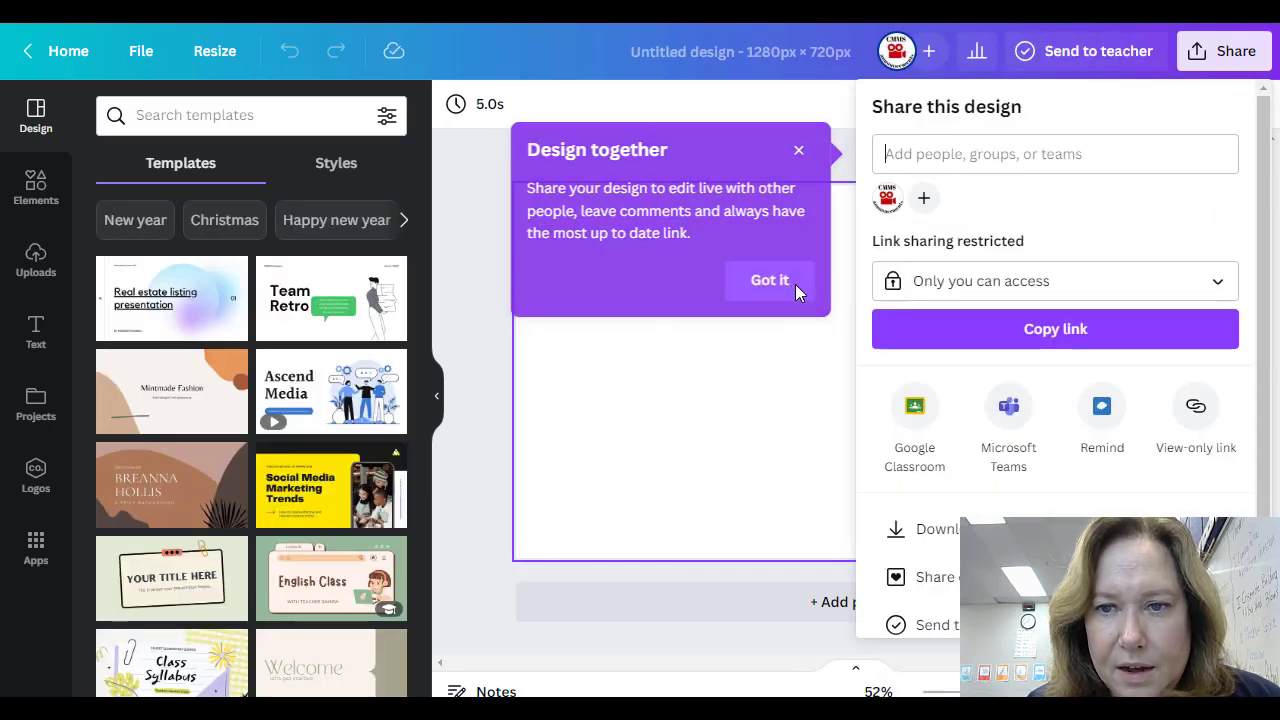
pyautogui.click(824, 156)
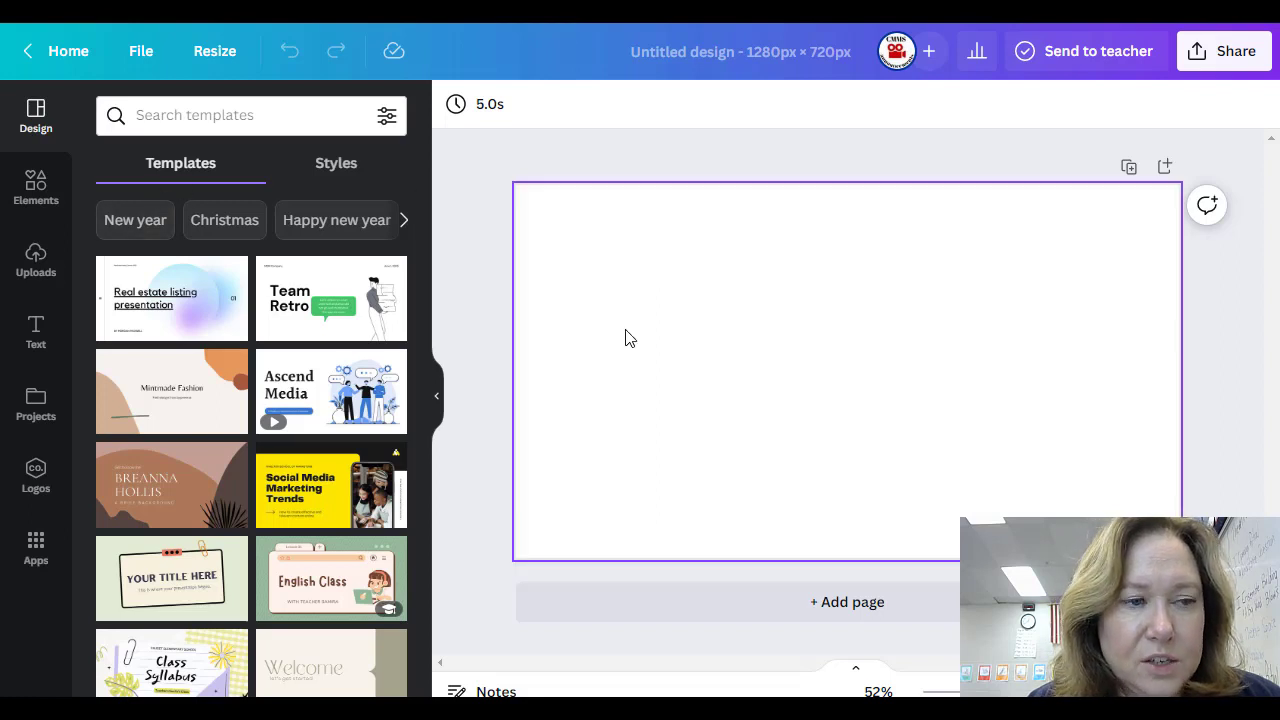
pyautogui.click(143, 118)
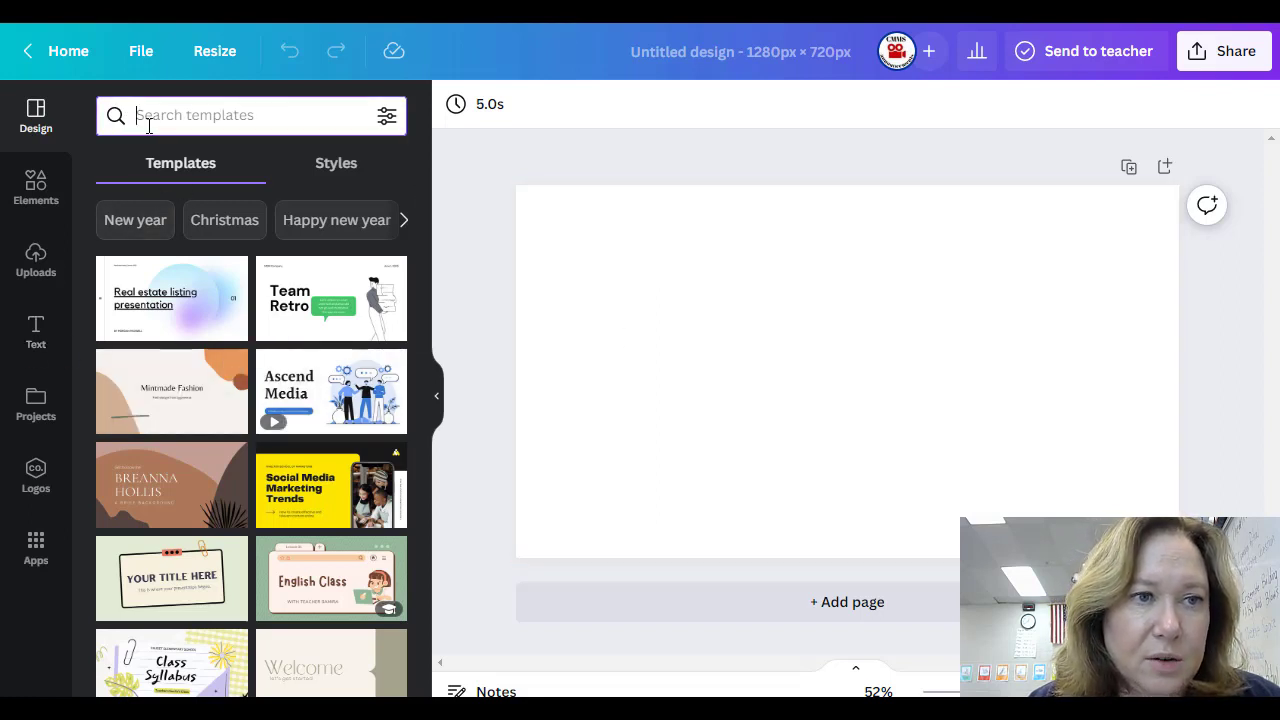
pyautogui.click(40, 186)
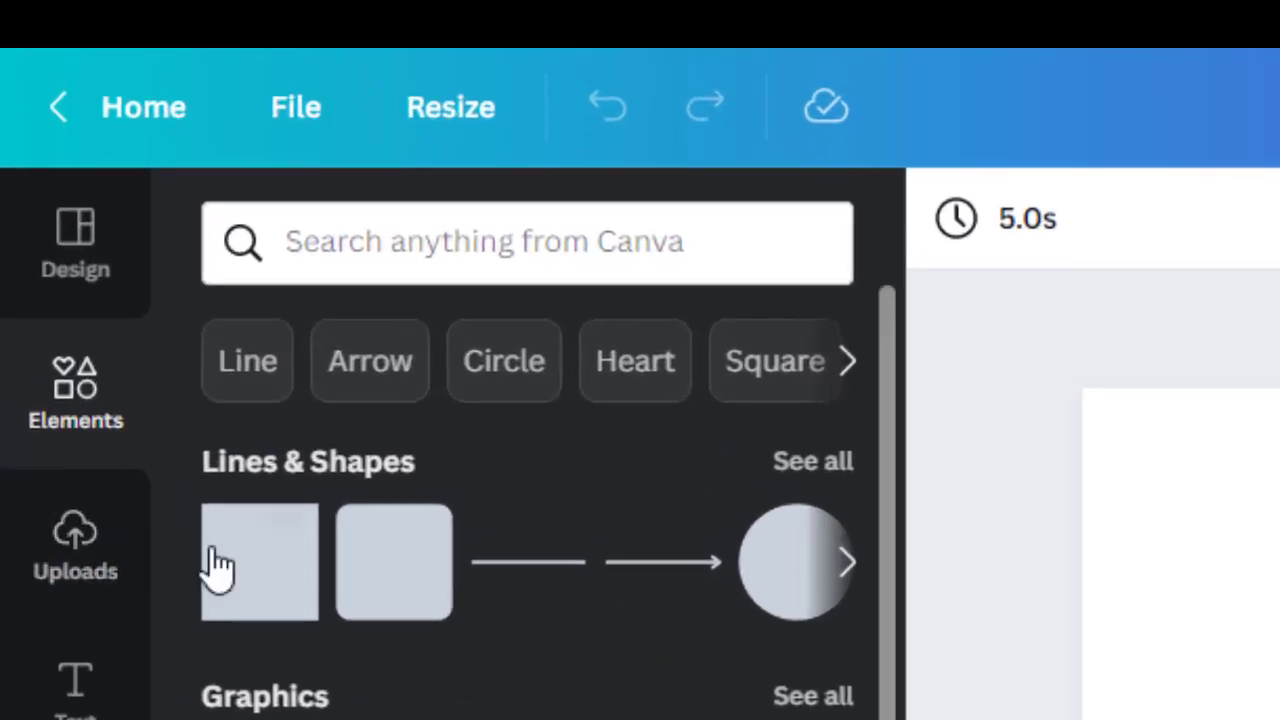
pyautogui.click(430, 250)
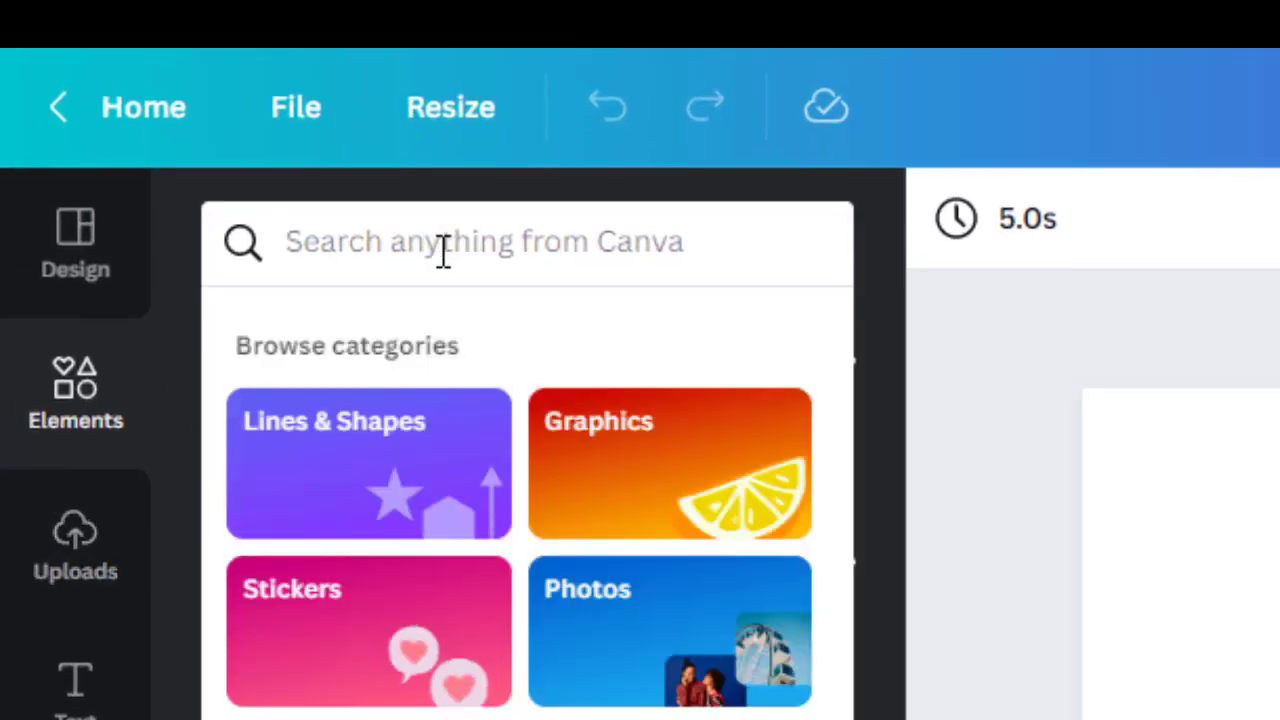
pyautogui.write('corn')
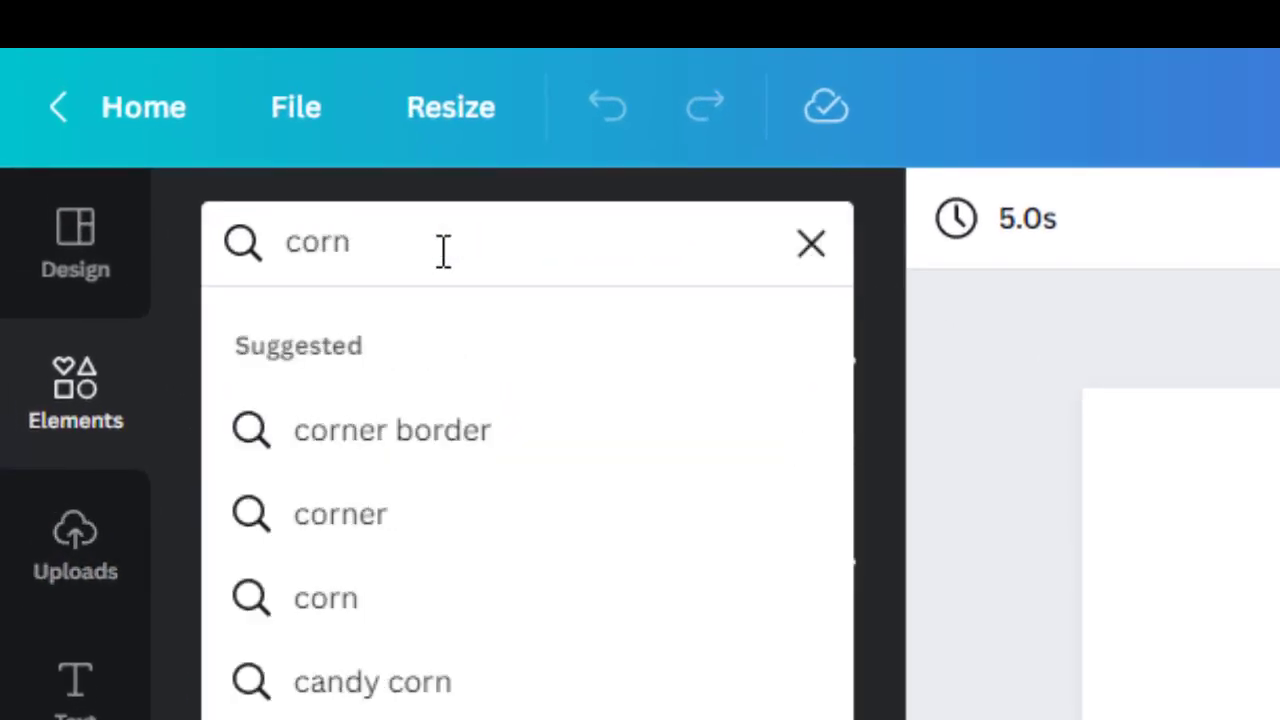
pyautogui.write(' dogs')
pyautogui.press('Return')
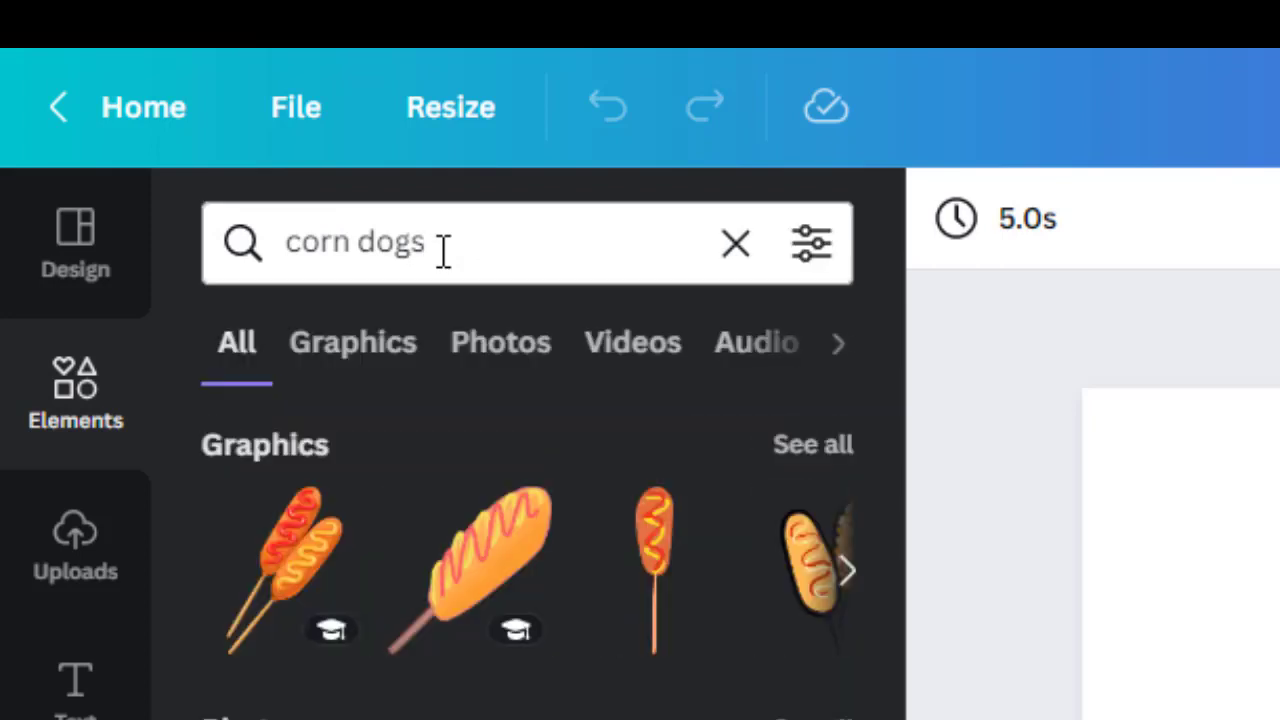
# Browse the full grid of corn dog graphics results
pyautogui.click(815, 446)
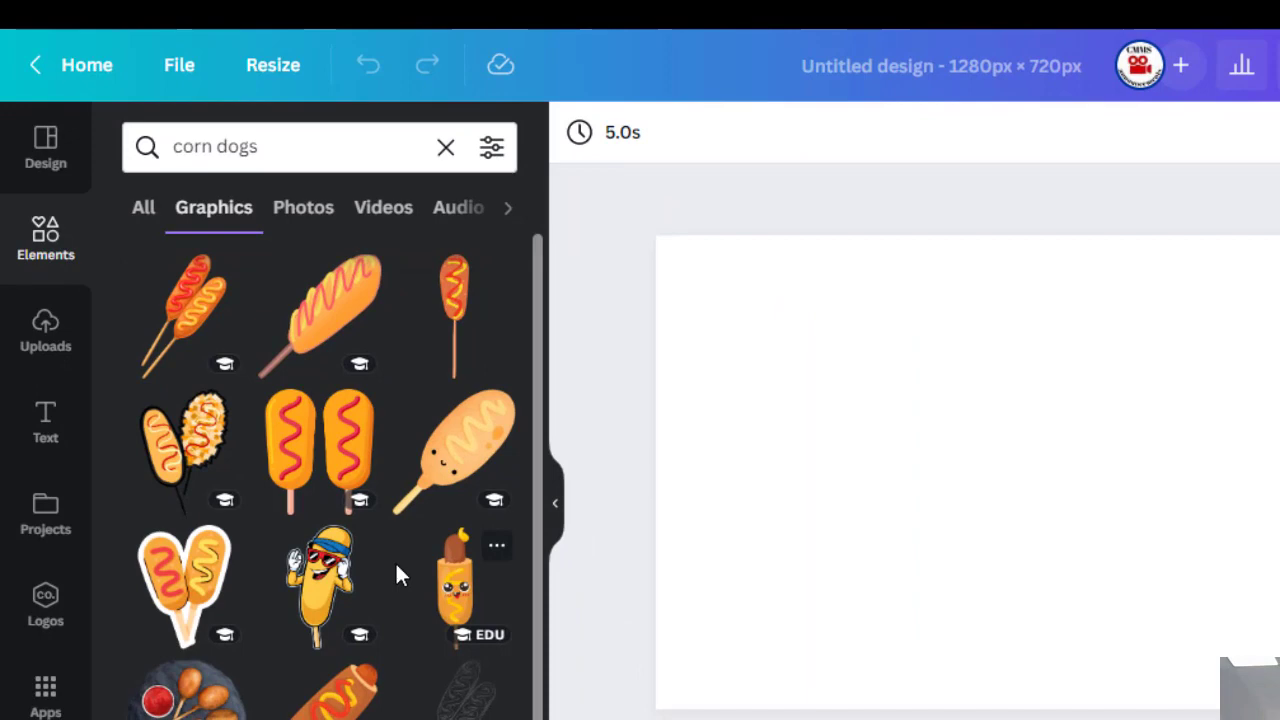
pyautogui.scroll(-2, 313, 487)
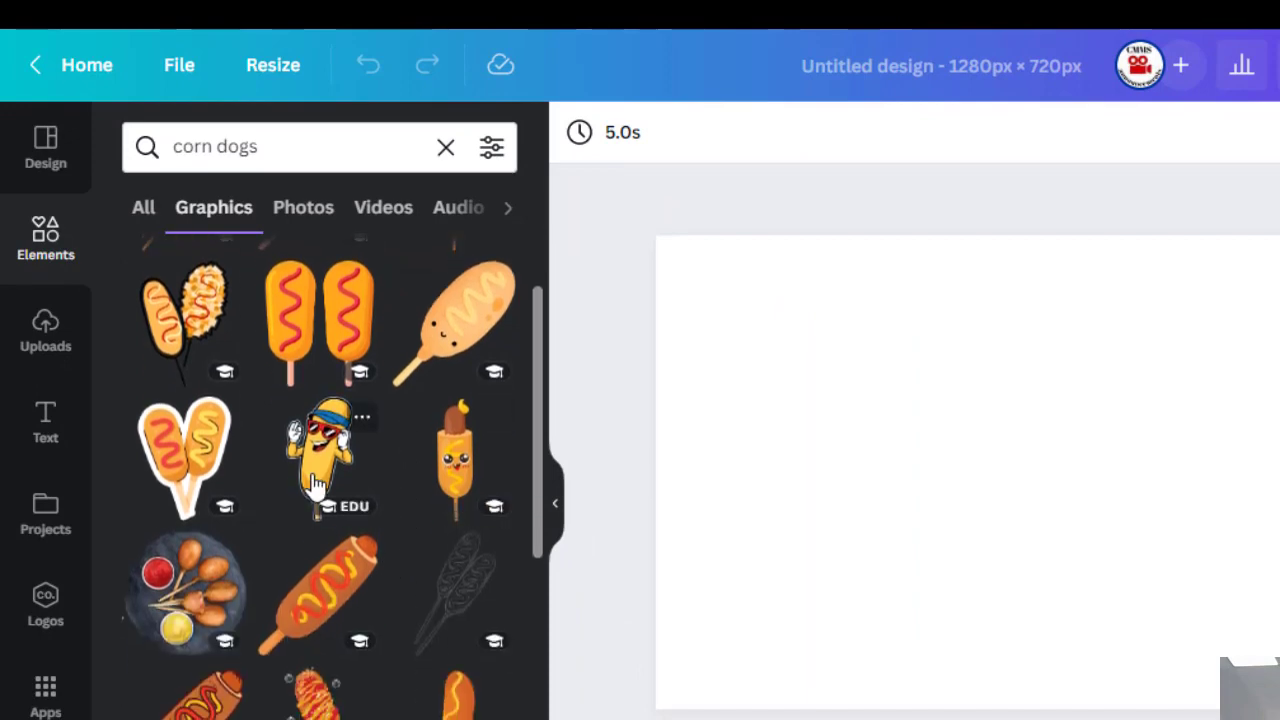
pyautogui.scroll(-4, 313, 487)
pyautogui.scroll(-4, 313, 487)
pyautogui.scroll(8, 313, 487)
pyautogui.scroll(1, 313, 487)
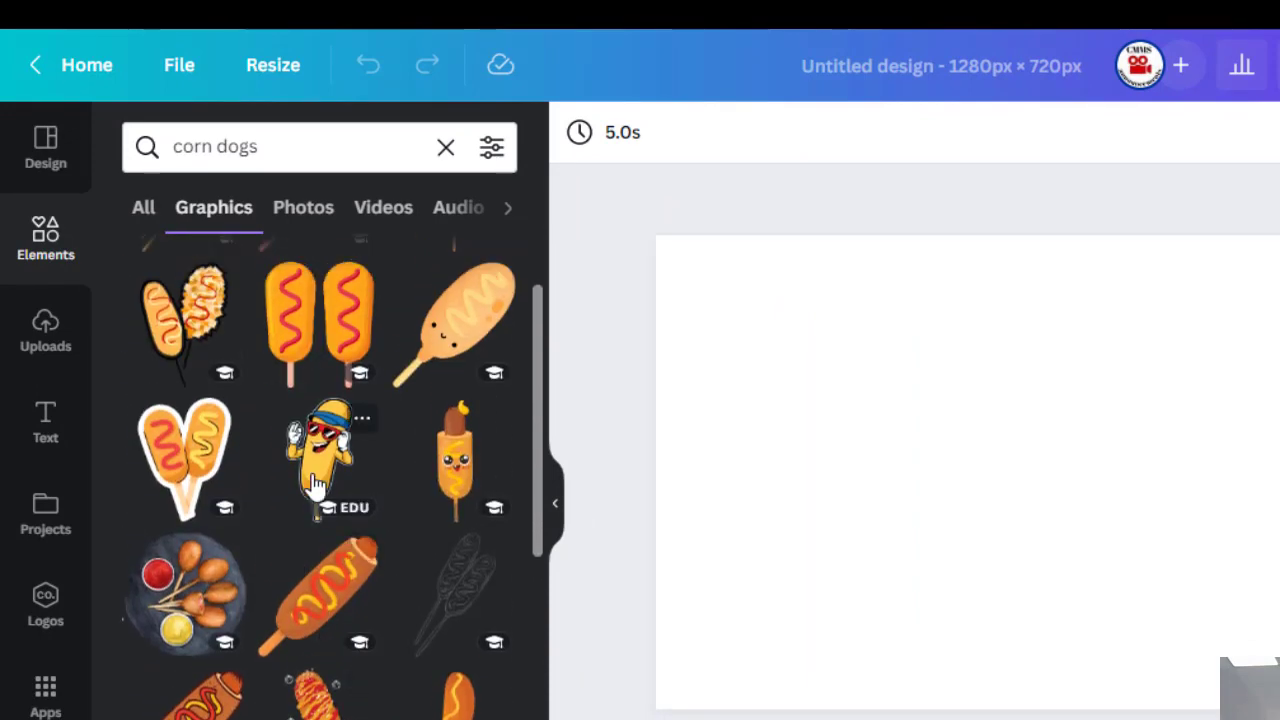
pyautogui.scroll(3, 440, 458)
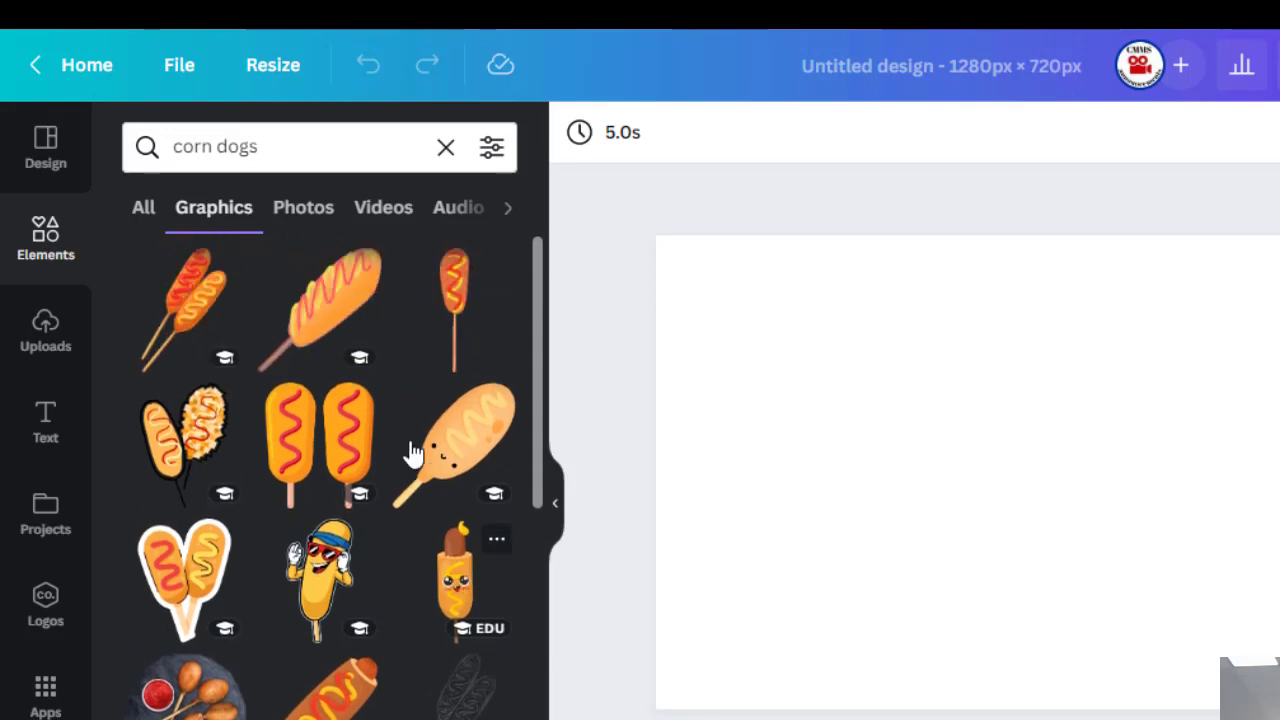
# Re-run the 'corn dogs' search from Templates and view all element results
pyautogui.click(46, 155)
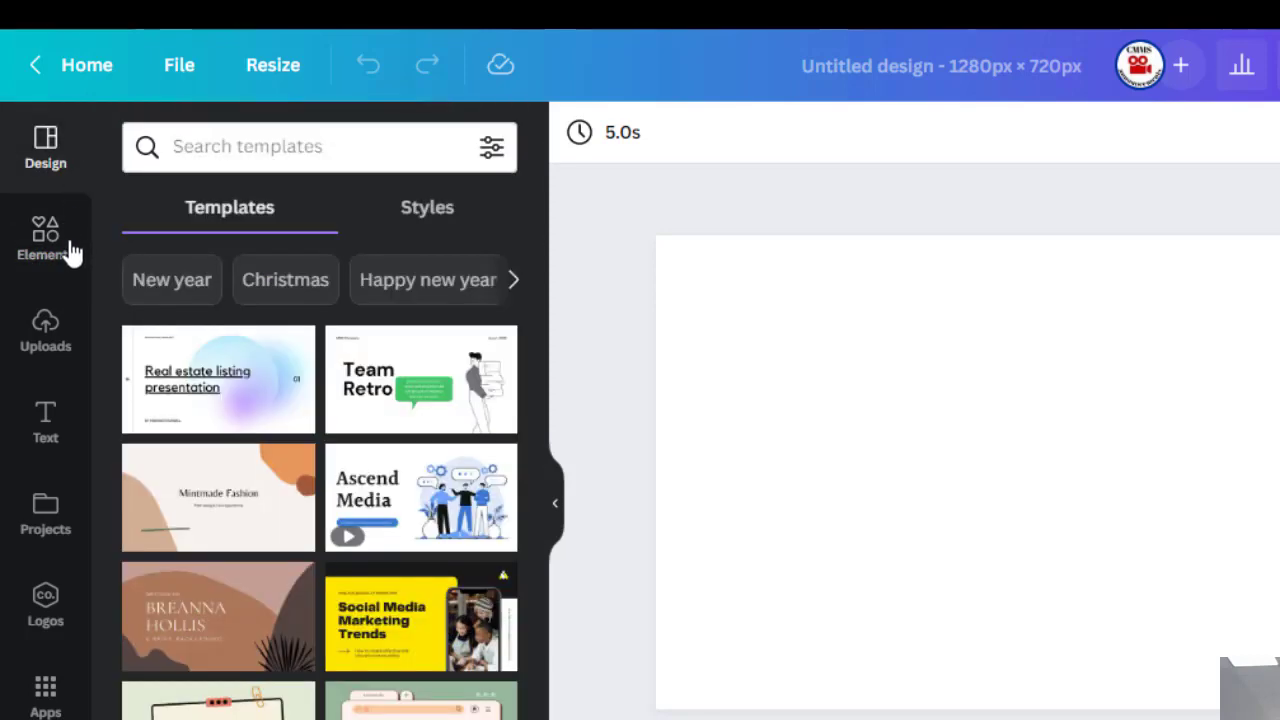
pyautogui.click(242, 160)
pyautogui.write('c')
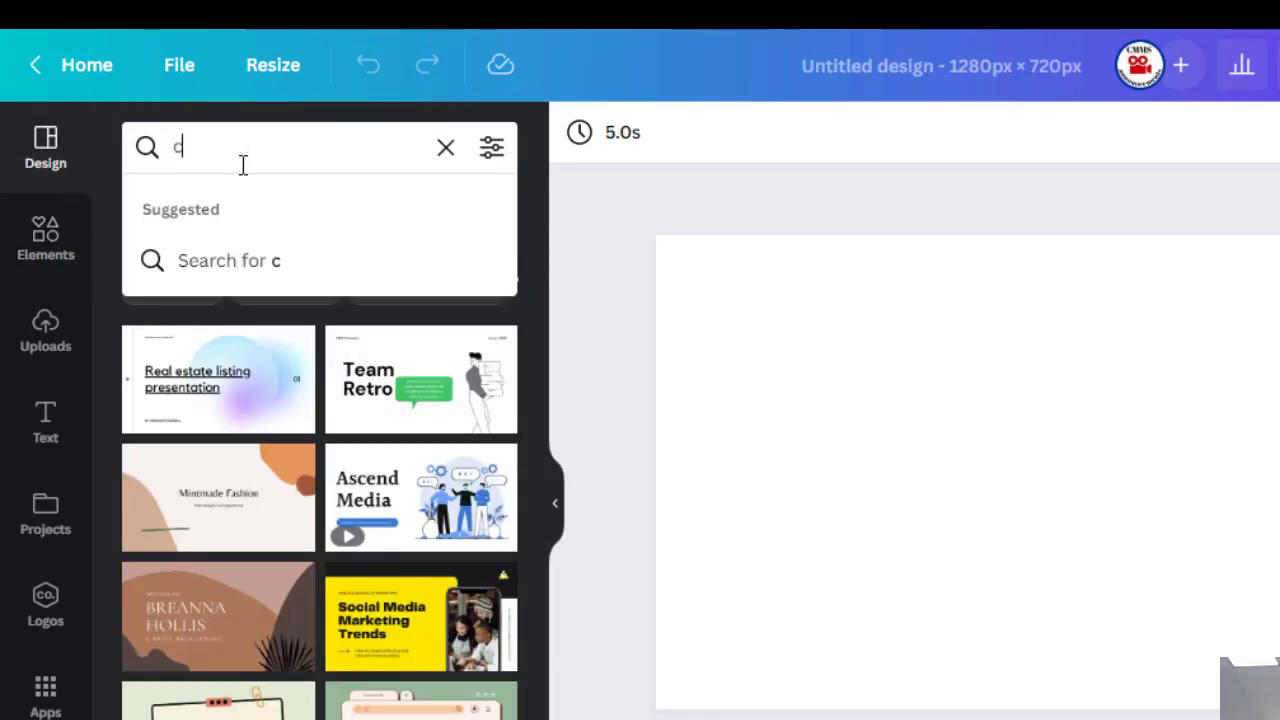
pyautogui.write('orn t')
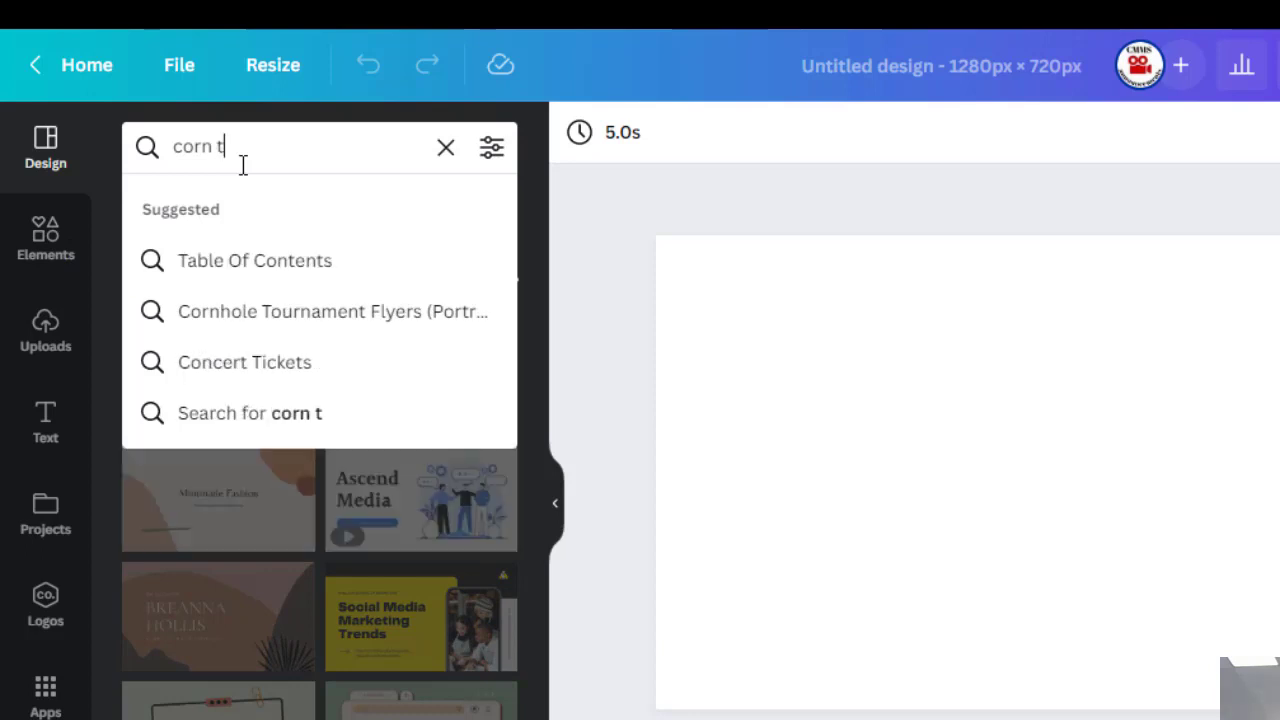
pyautogui.press('BackSpace')
pyautogui.press('BackSpace')
pyautogui.write('dogs')
pyautogui.press('Return')
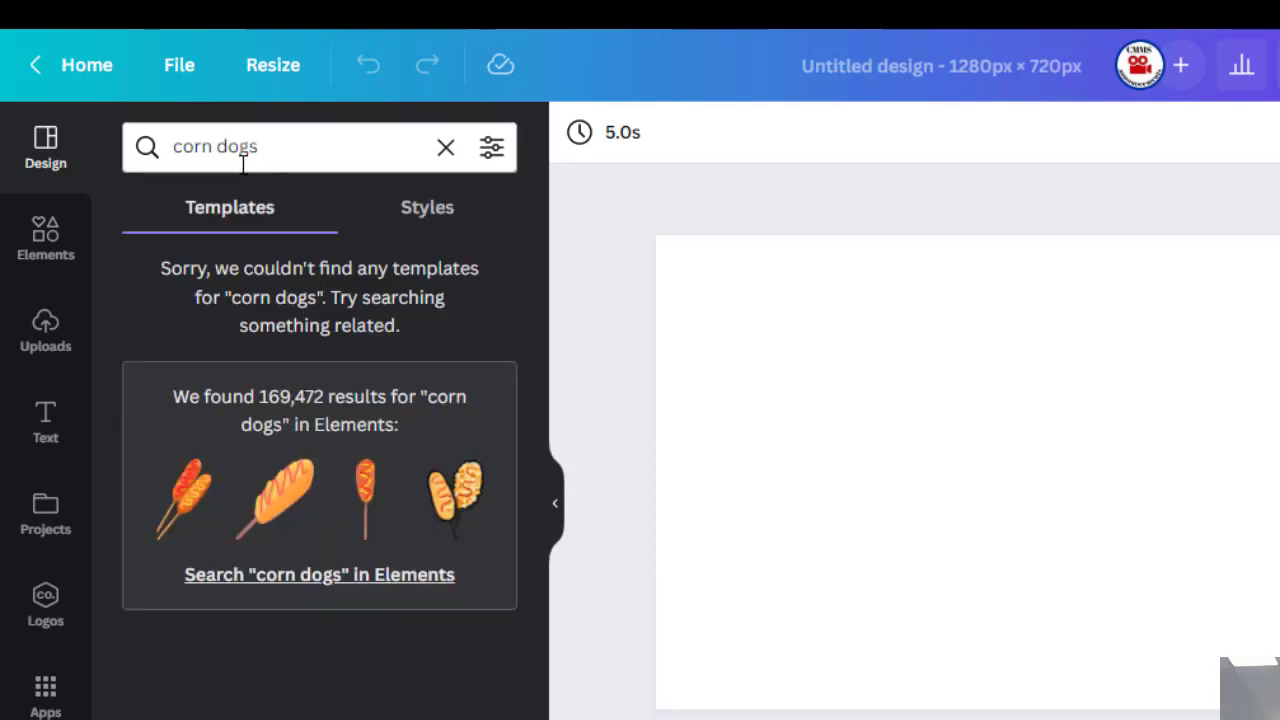
pyautogui.click(40, 248)
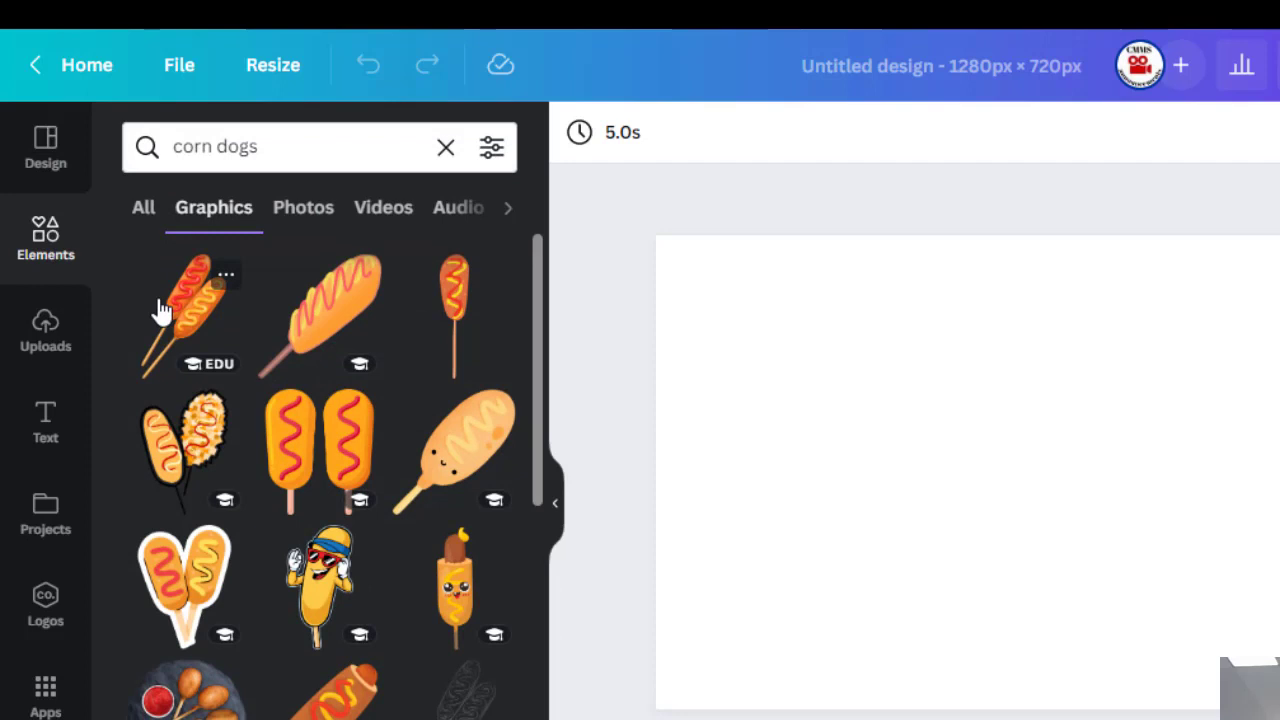
pyautogui.click(145, 207)
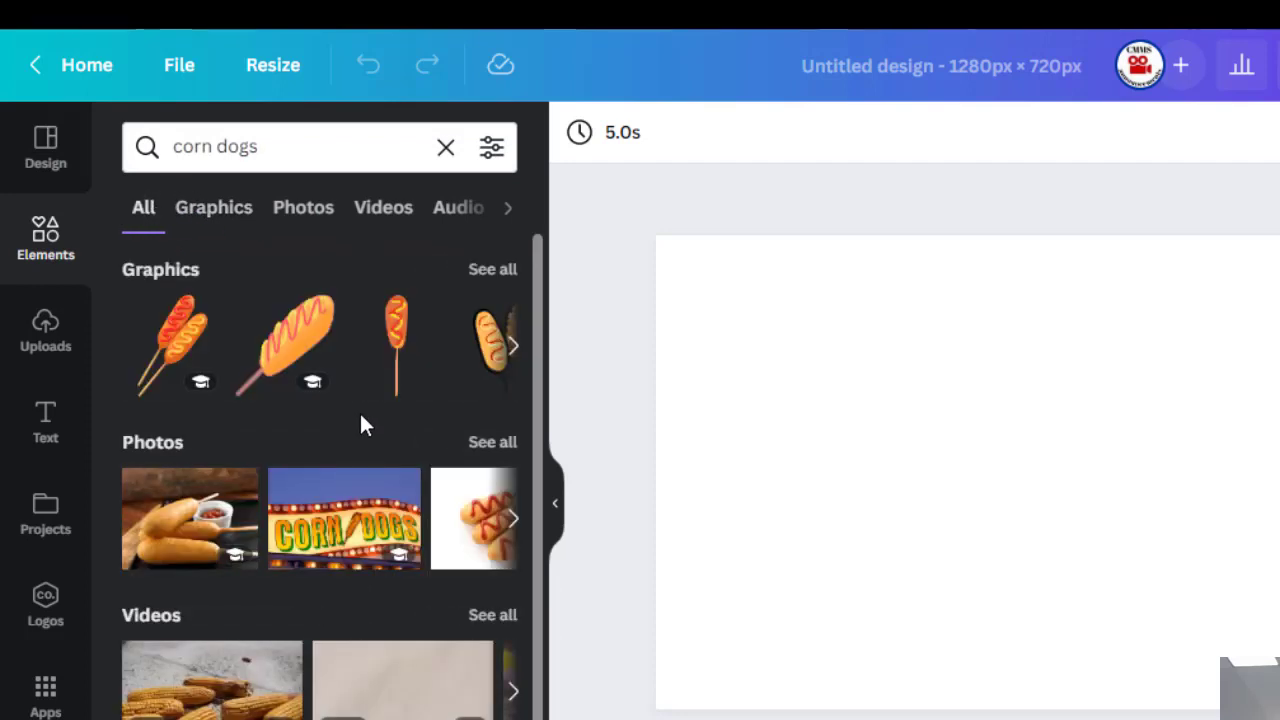
pyautogui.moveTo(344, 518)
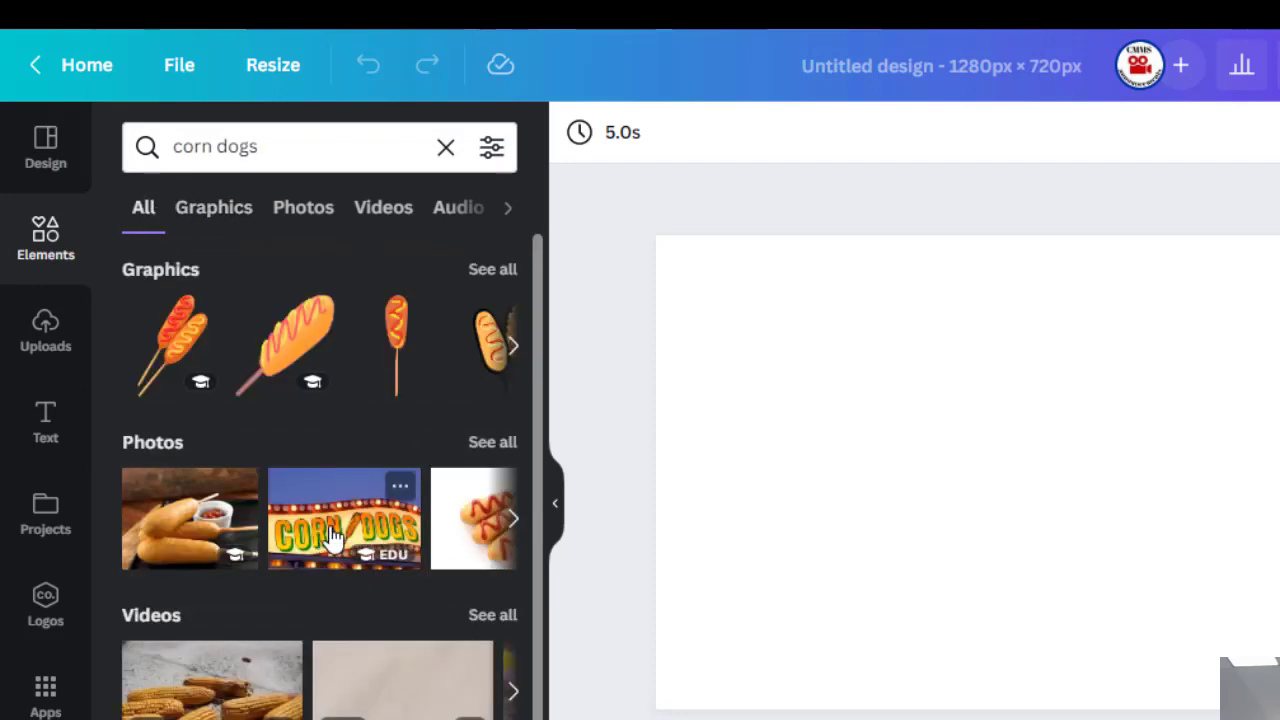
pyautogui.scroll(-2, 330, 537)
# Replace the CORN DOGS sign with the three-corn-dogs photo, shrunk and placed lower right
pyautogui.click(340, 395)
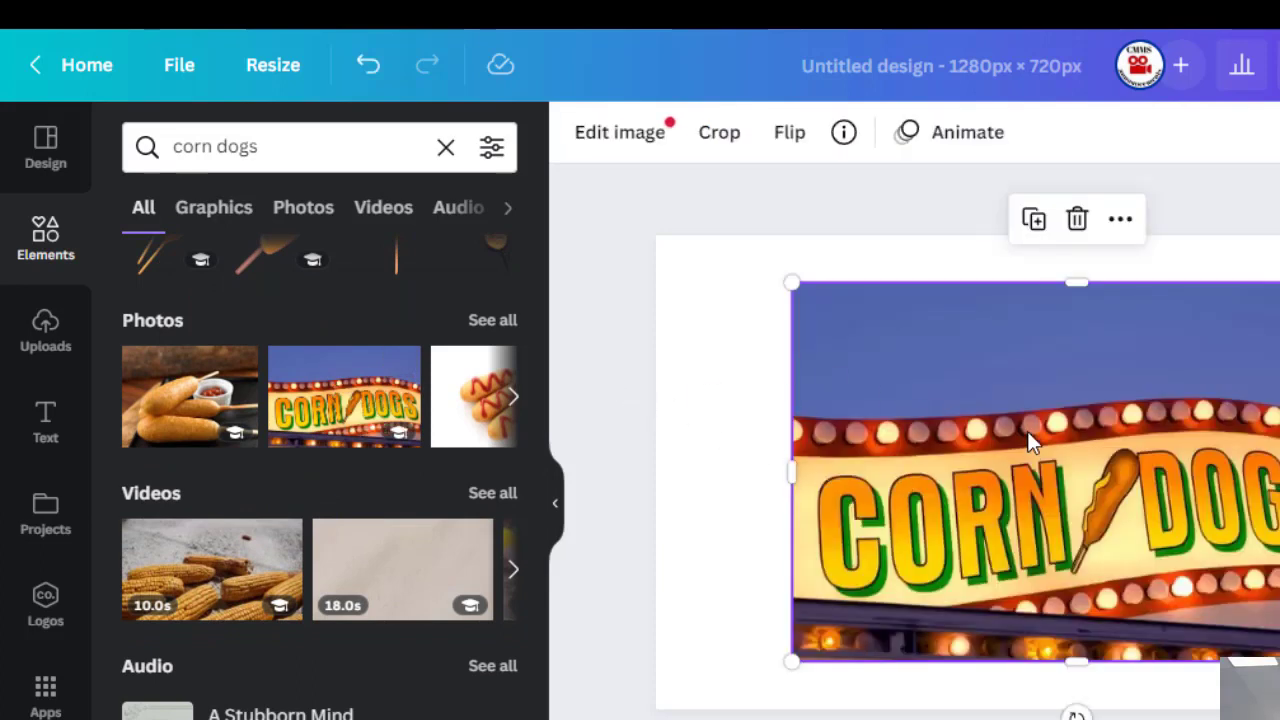
pyautogui.press('Delete')
pyautogui.click(484, 383)
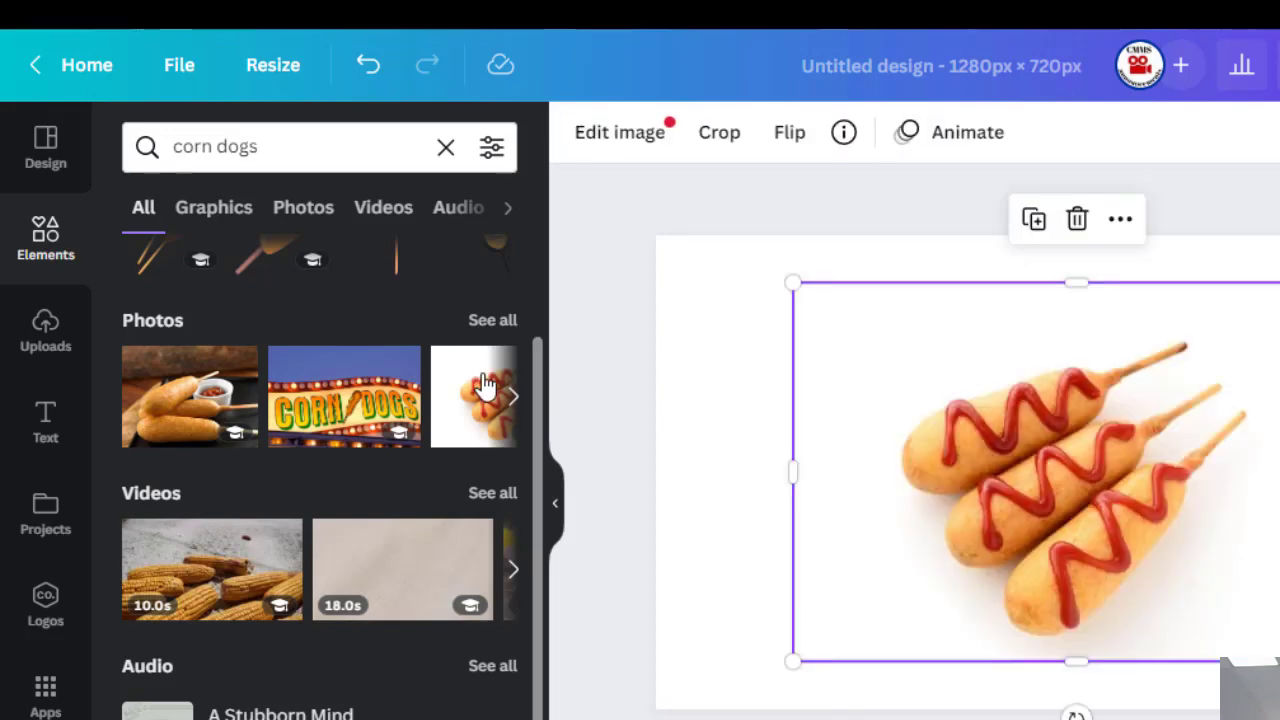
pyautogui.moveTo(1189, 509); pyautogui.dragTo(1279, 476)
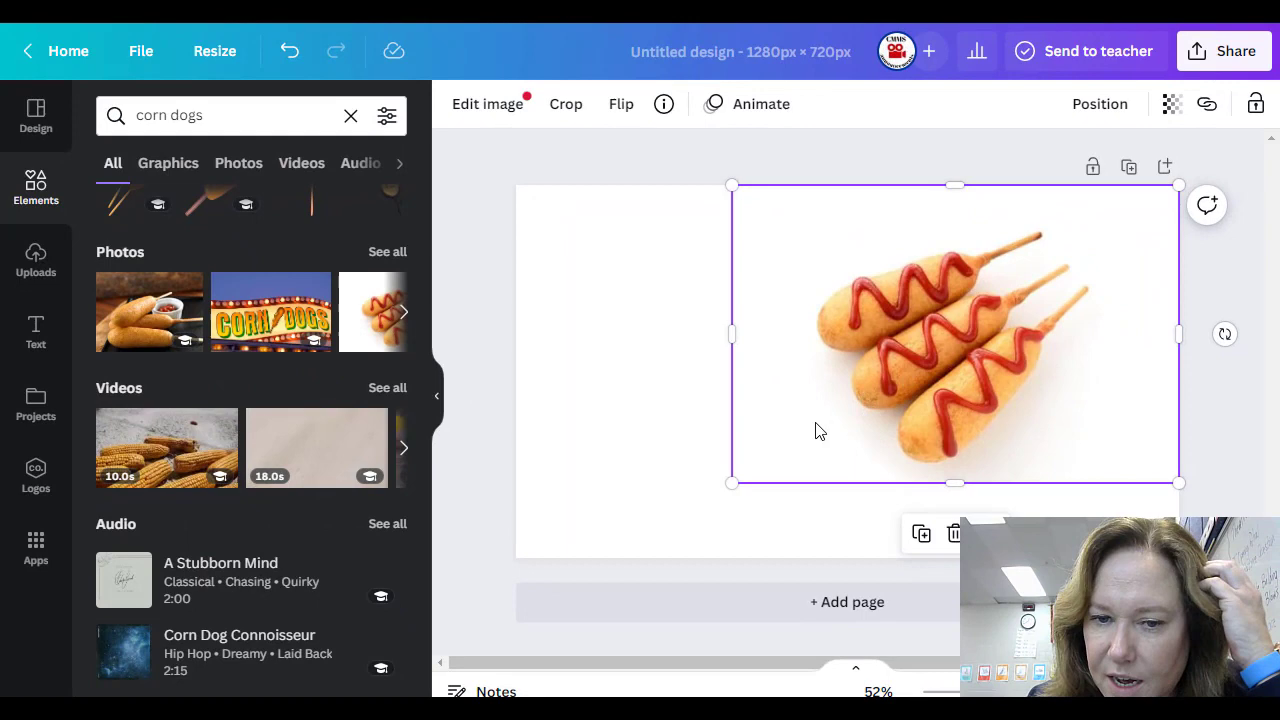
pyautogui.moveTo(733, 484)
pyautogui.mouseDown()
pyautogui.moveTo(830, 414)
pyautogui.moveTo(732, 472)
pyautogui.moveTo(843, 434)
pyautogui.mouseUp()
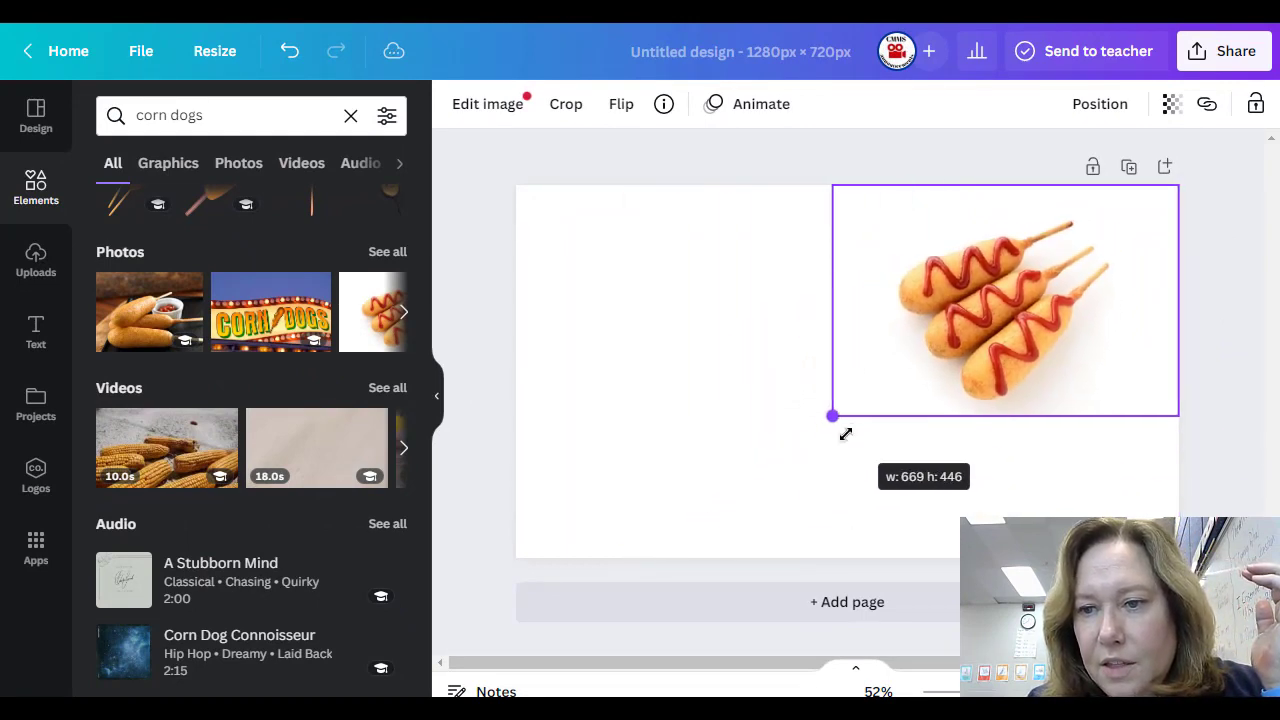
pyautogui.moveTo(951, 371); pyautogui.dragTo(1003, 498)
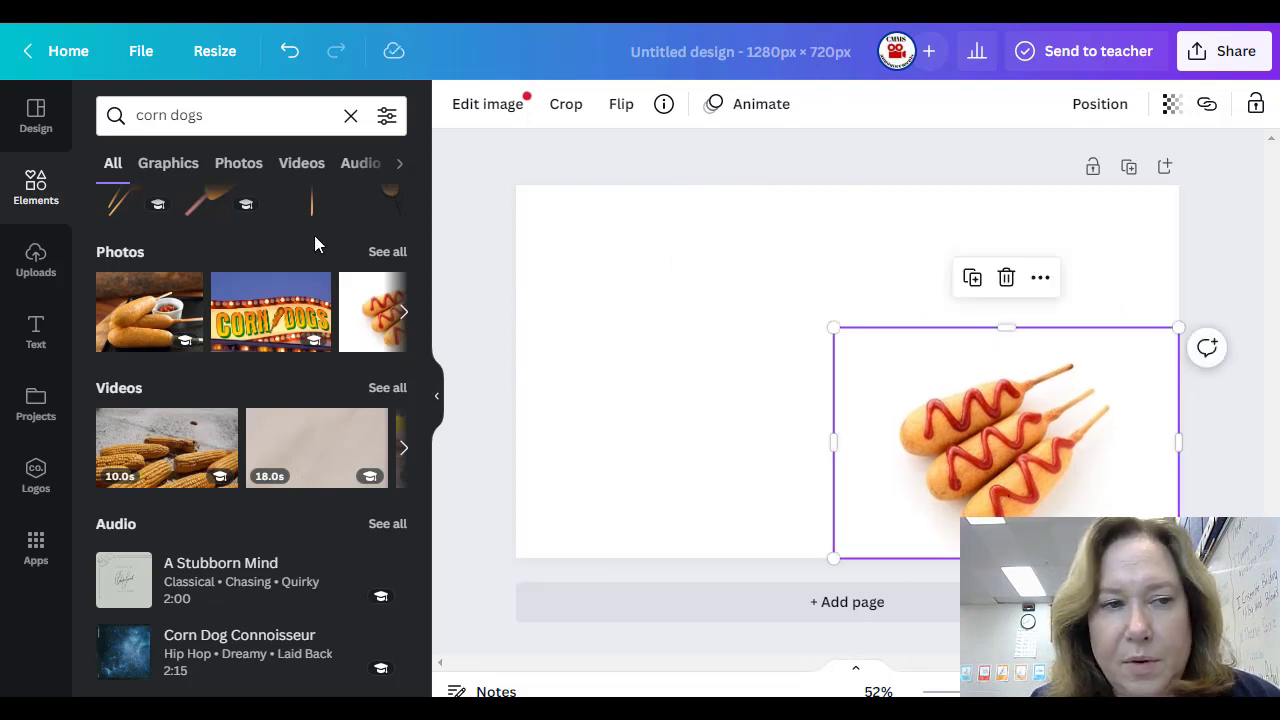
# Add a paragraph text box near the top right and enlarge its font to 29
pyautogui.click(38, 331)
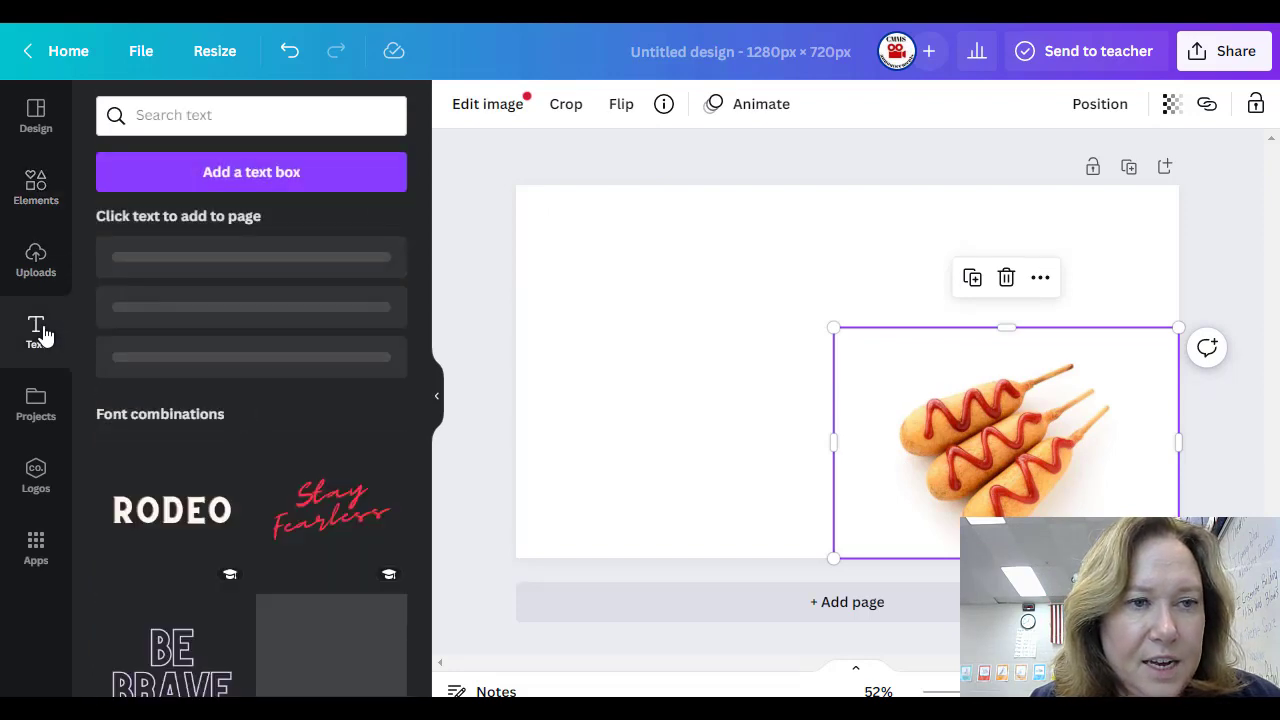
pyautogui.click(237, 171)
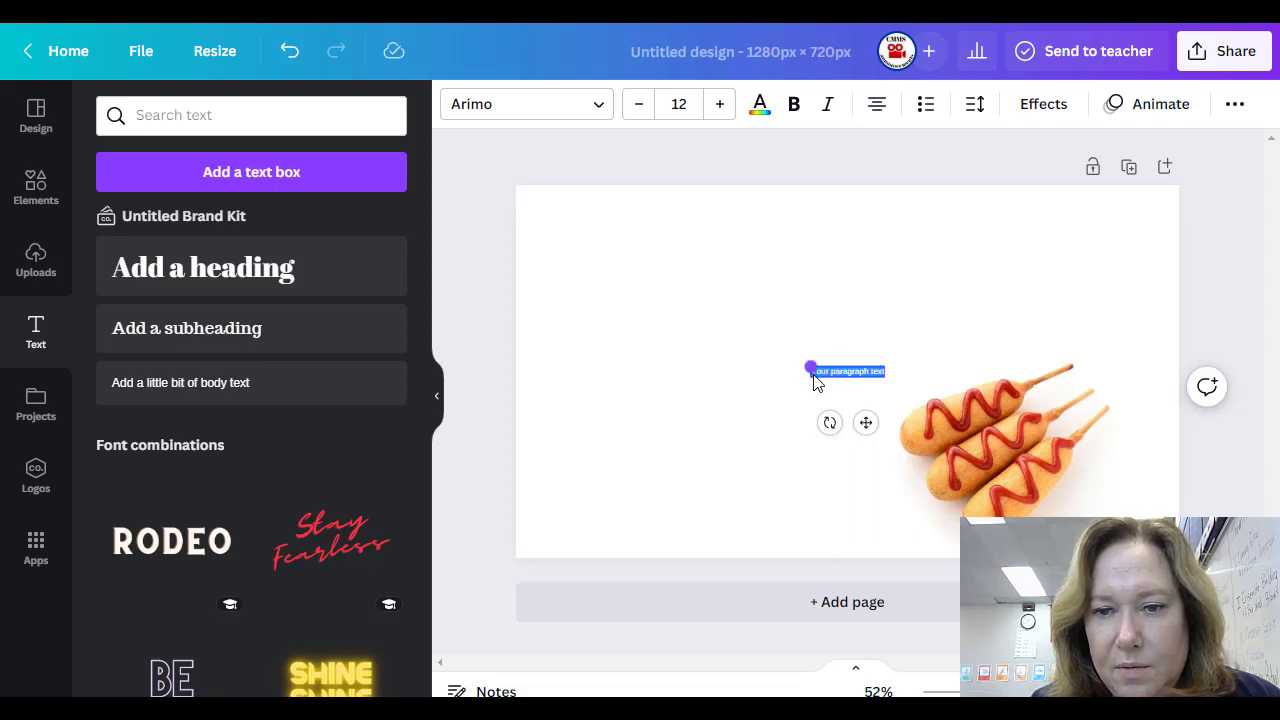
pyautogui.moveTo(819, 374); pyautogui.dragTo(911, 220)
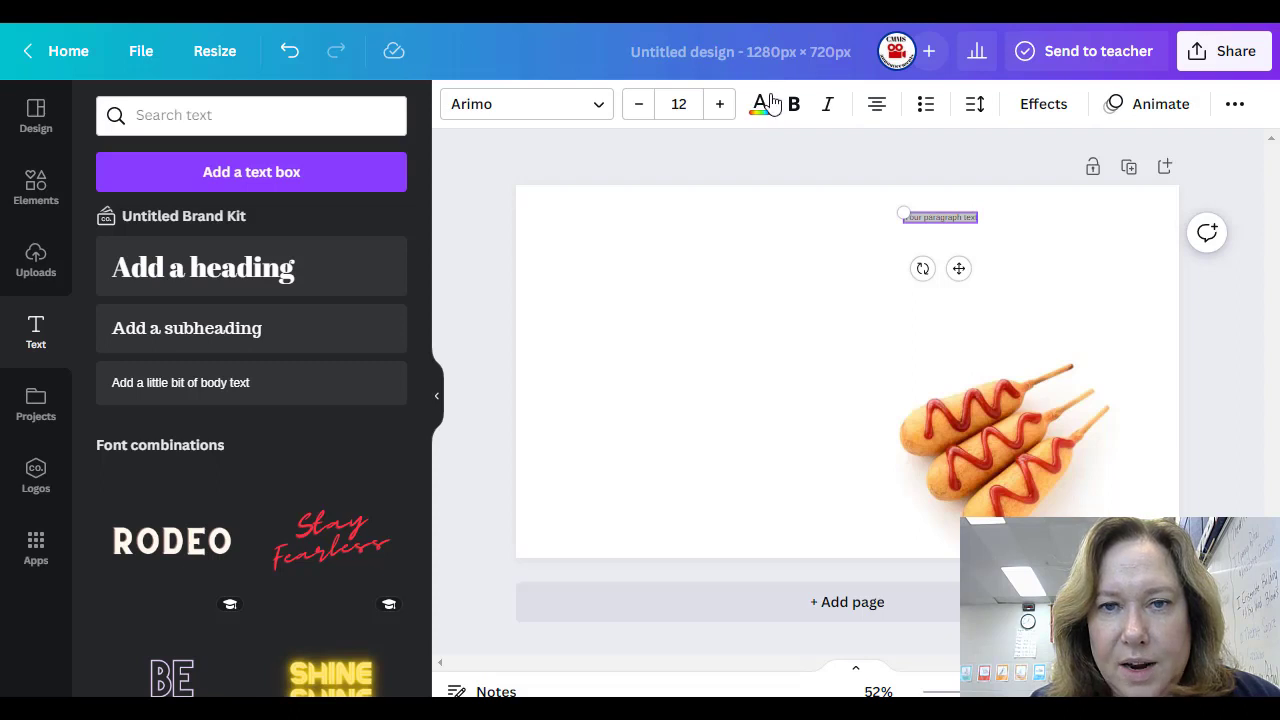
pyautogui.click(721, 105)
pyautogui.click(721, 105)
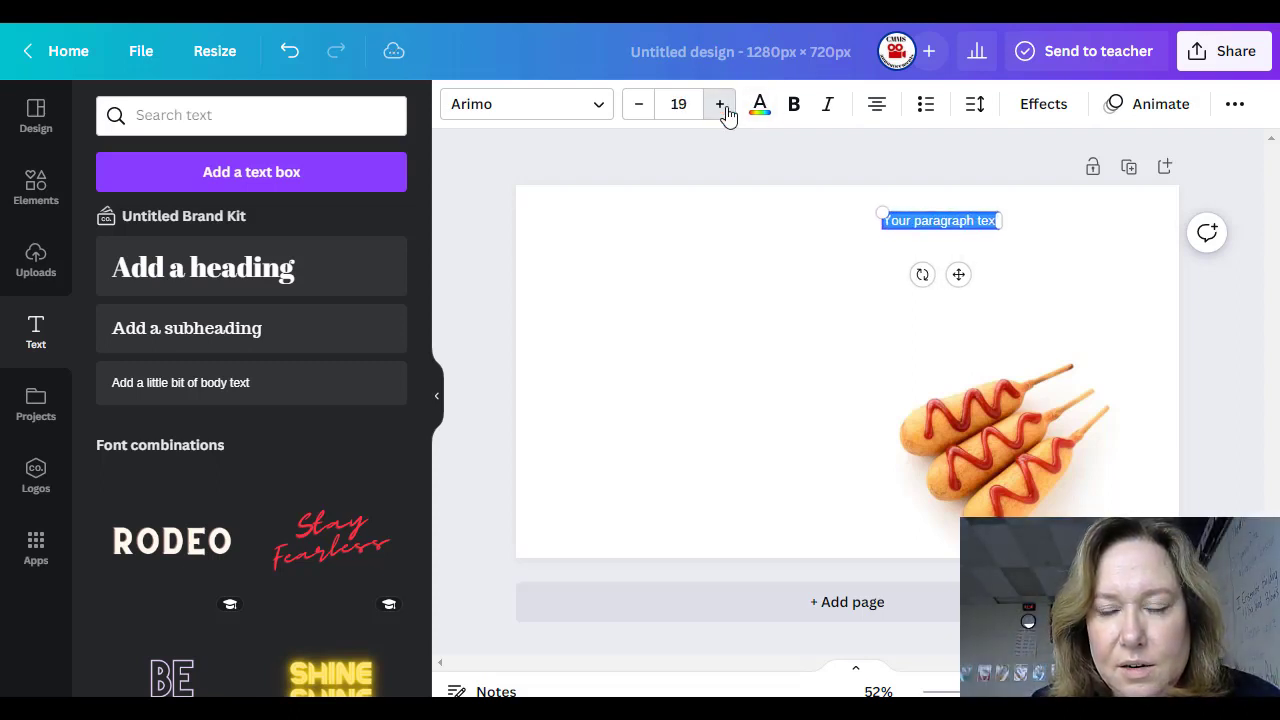
pyautogui.click(721, 105)
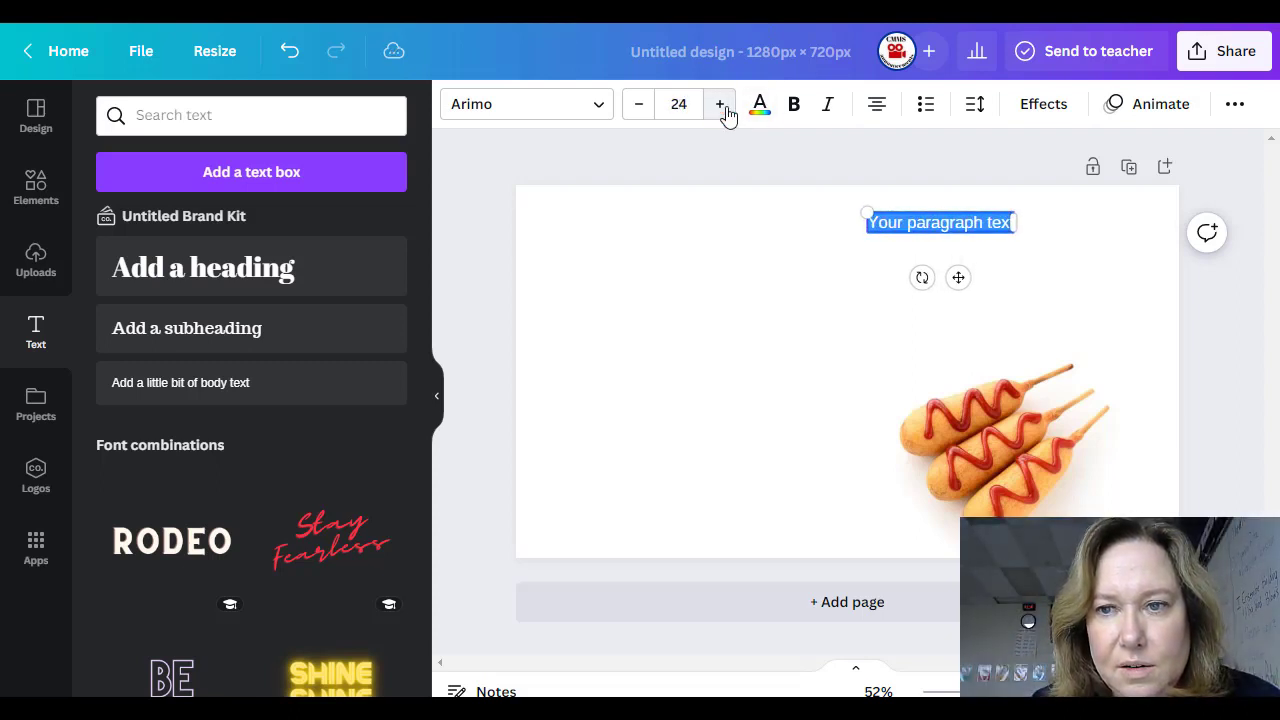
# Select the five-line Wednesday lunch menu in the Google Docs tab
pyautogui.click(937, 229)
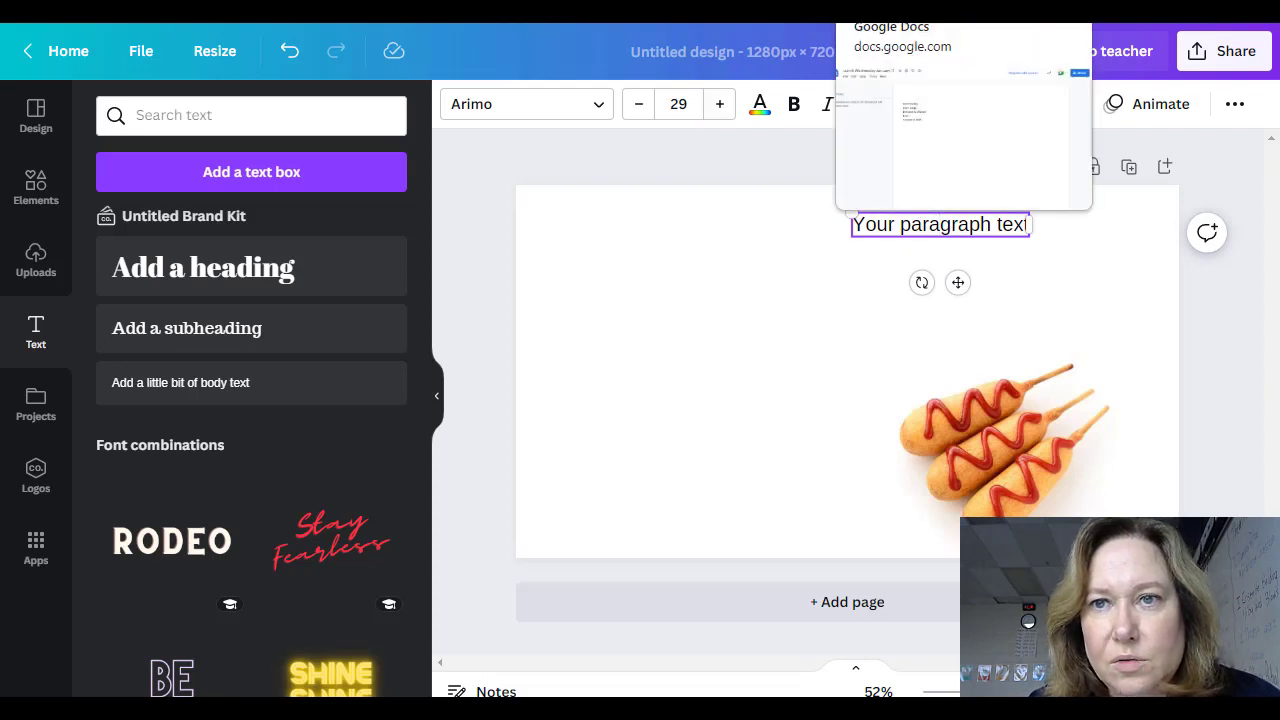
pyautogui.click(900, 12)
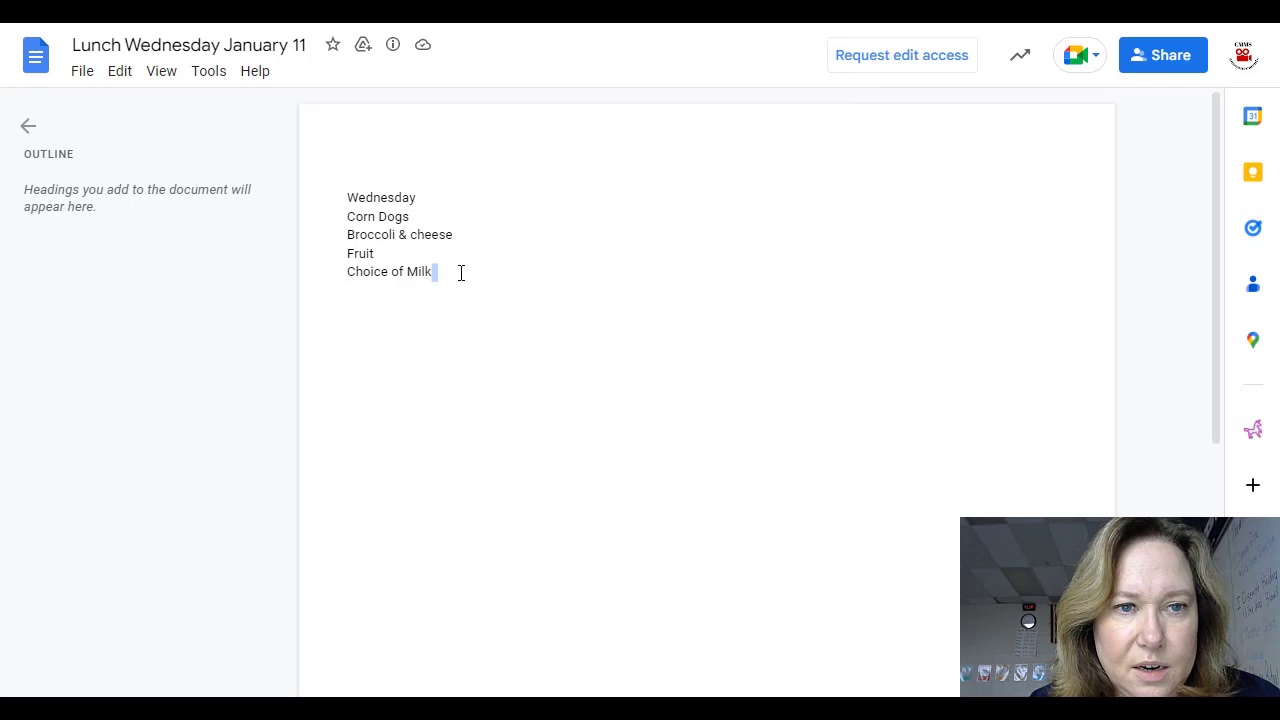
pyautogui.moveTo(461, 272); pyautogui.dragTo(341, 198)
pyautogui.hotkey('ctrl', 'c')
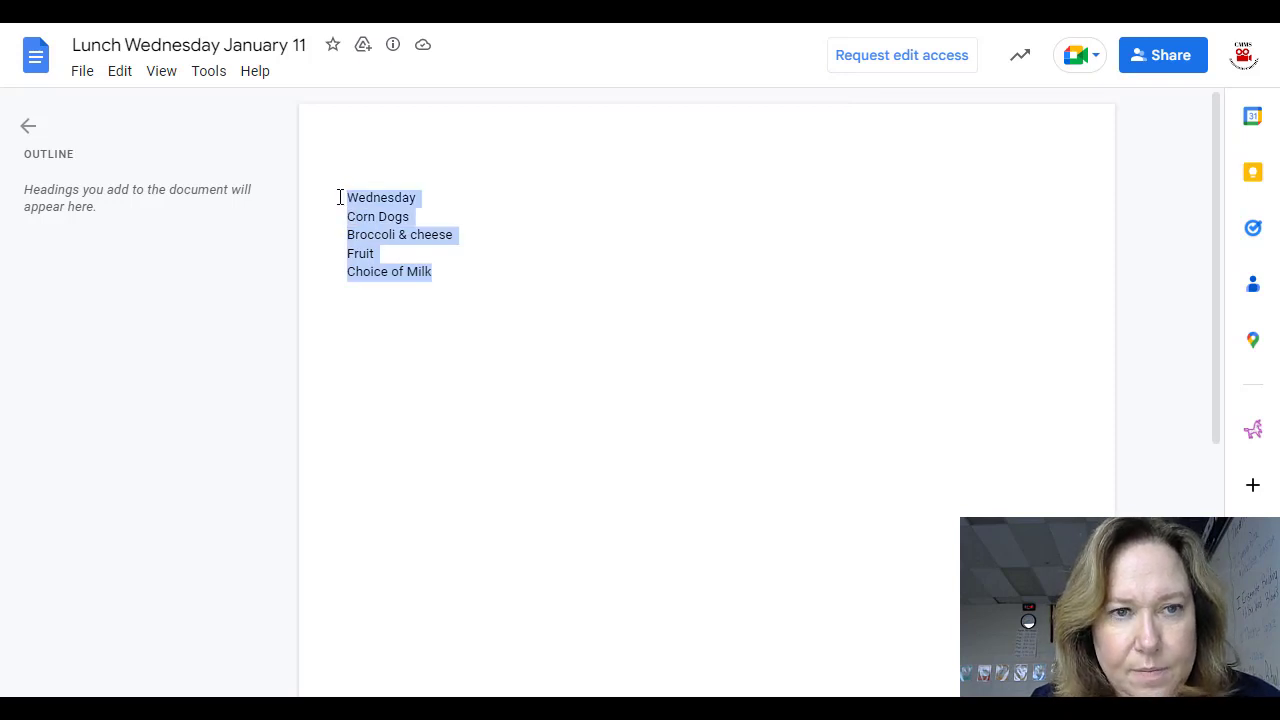
# Paste the Wednesday lunch menu over the placeholder text and move it to the upper right
pyautogui.hotkey('ctrl', 'Tab')
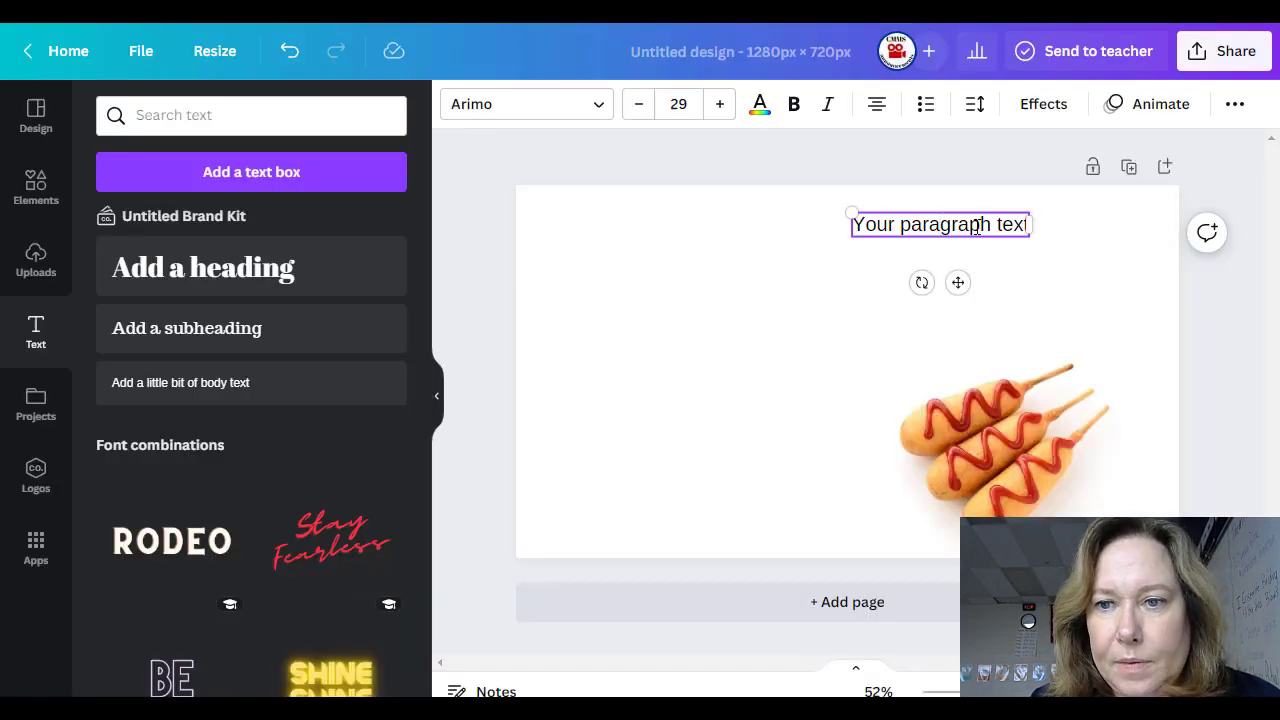
pyautogui.tripleClick(976, 226)
pyautogui.hotkey('ctrl', 'v')
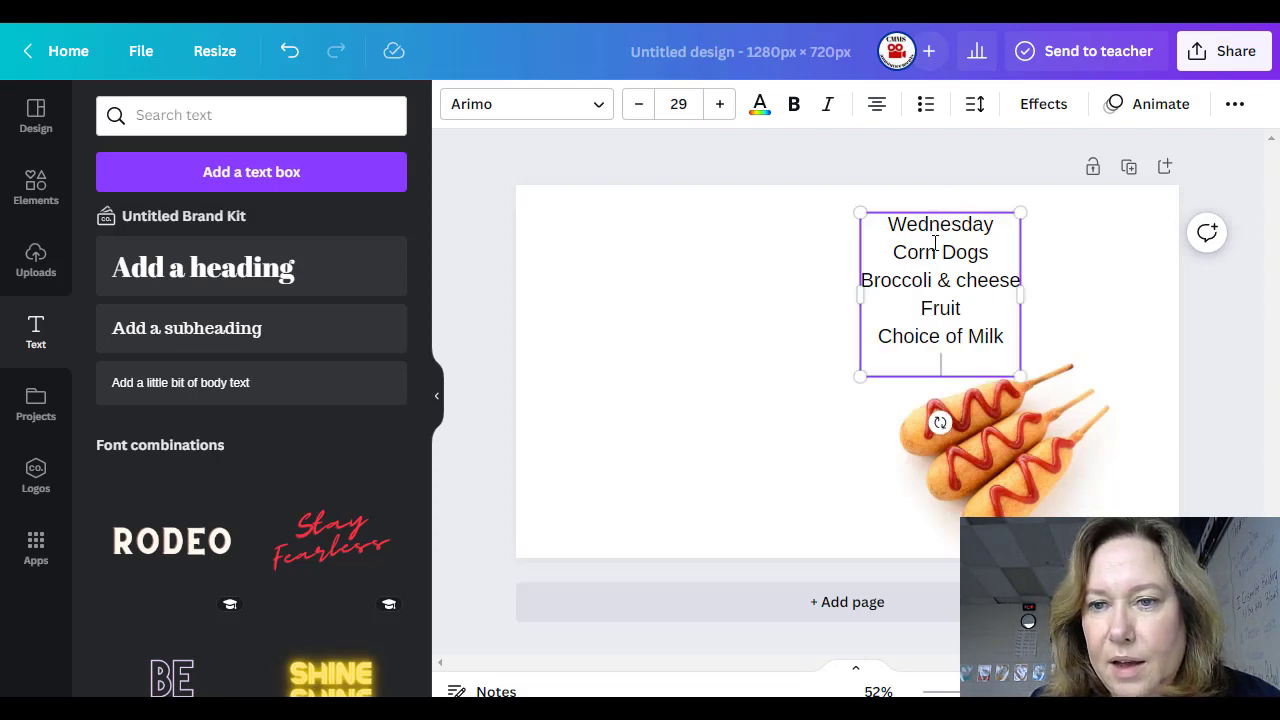
pyautogui.moveTo(963, 208); pyautogui.dragTo(1084, 190)
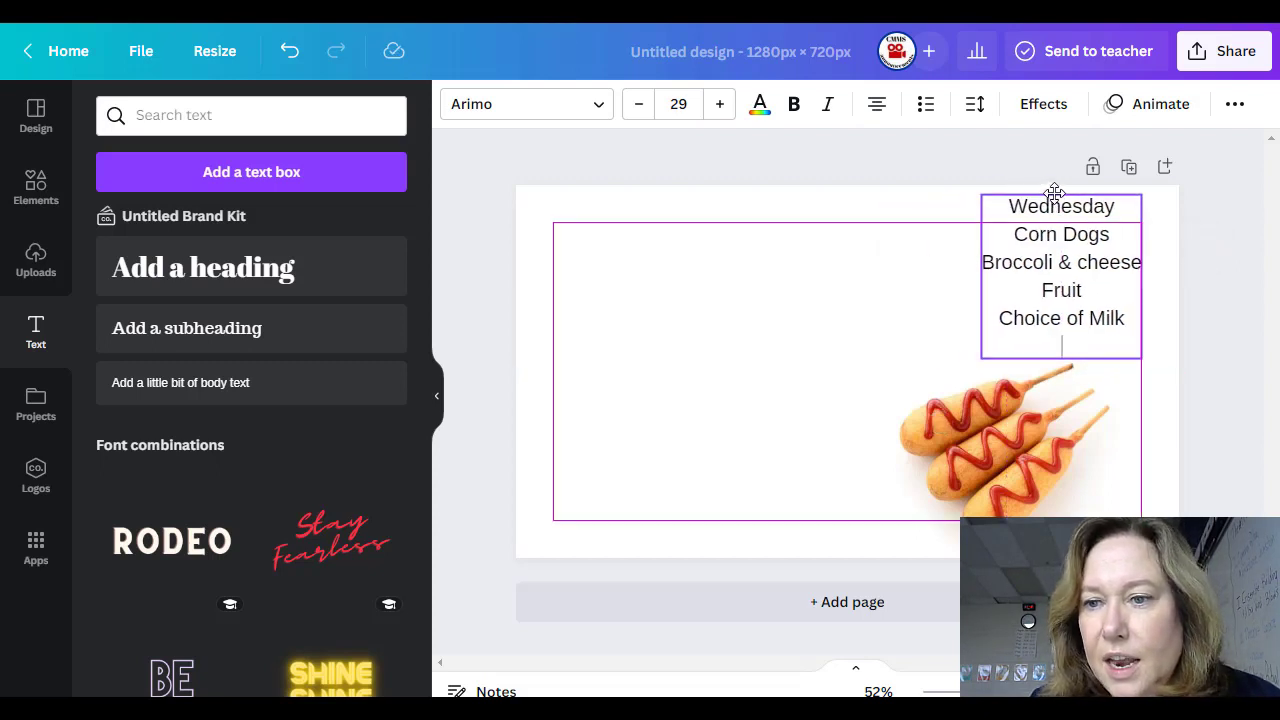
pyautogui.click(40, 185)
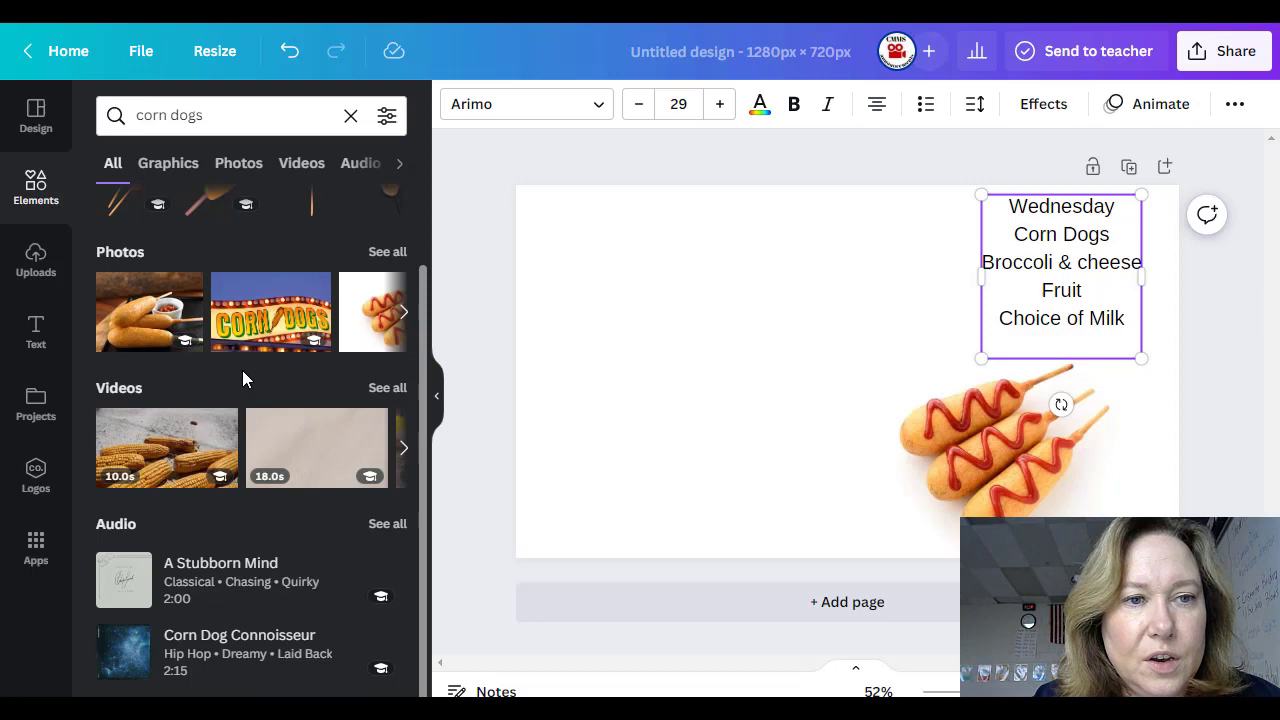
pyautogui.click(299, 178)
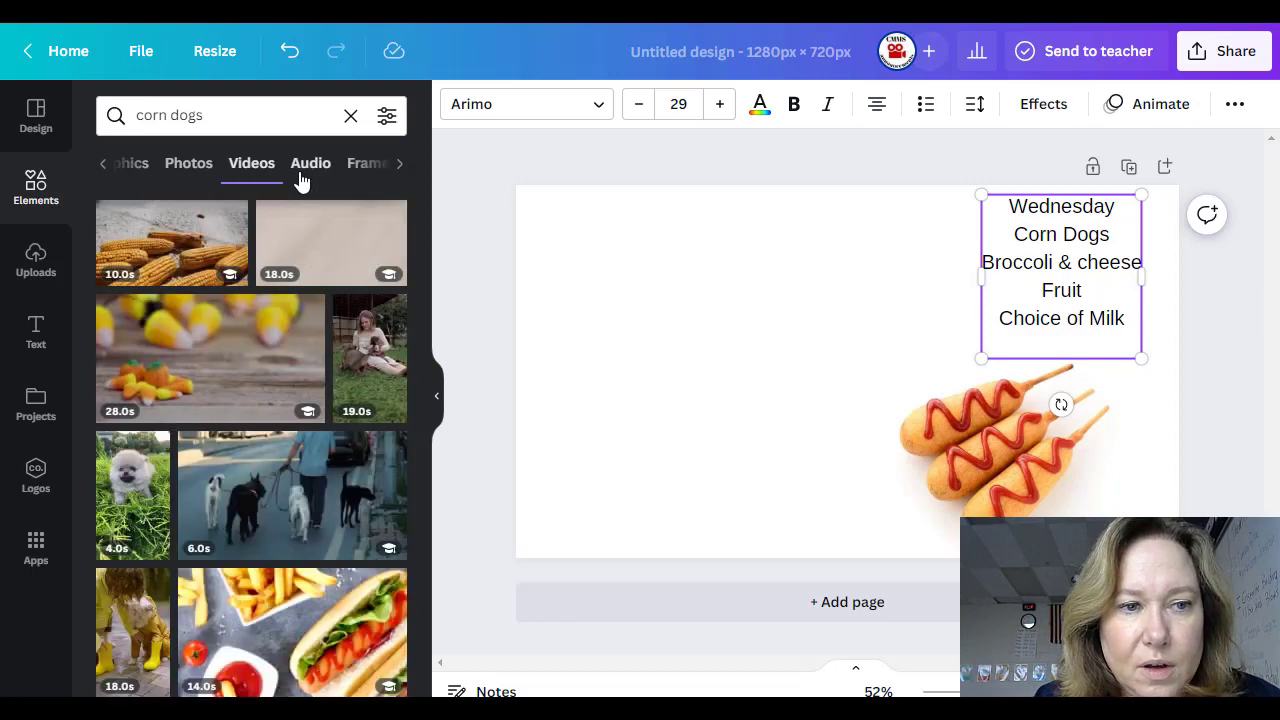
pyautogui.scroll(-1, 215, 410)
pyautogui.scroll(-1, 215, 410)
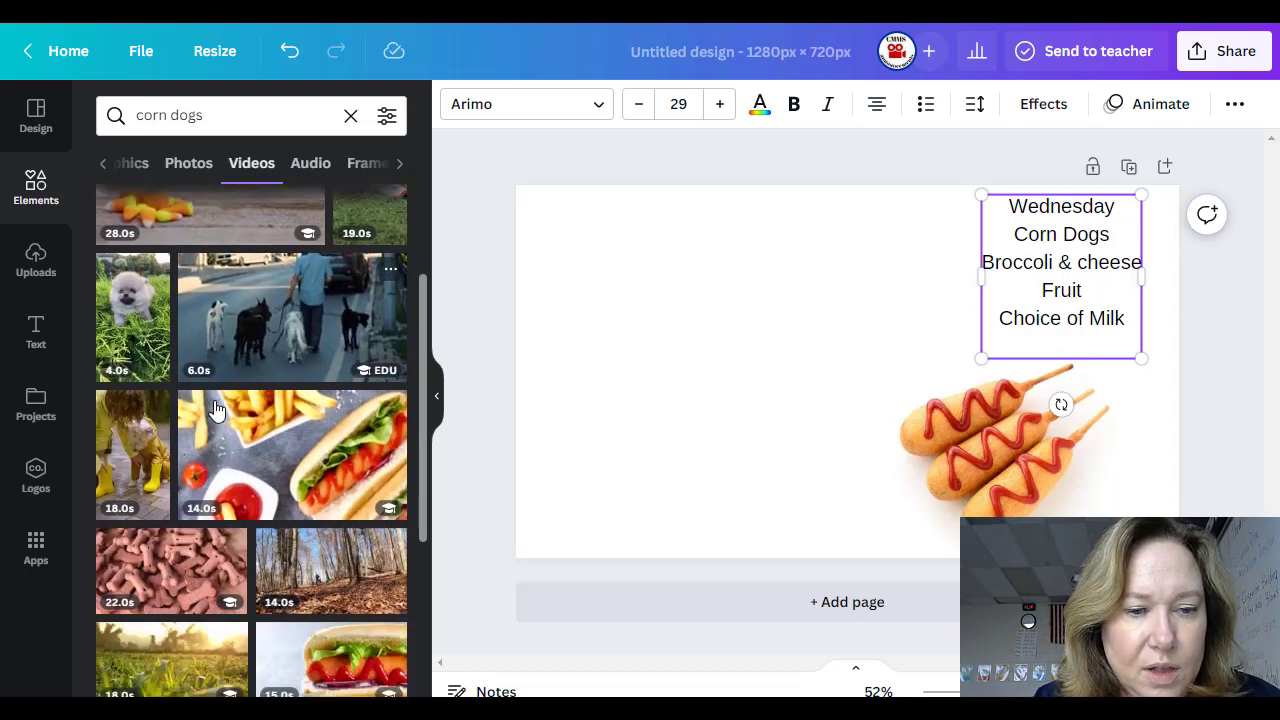
pyautogui.scroll(2, 272, 430)
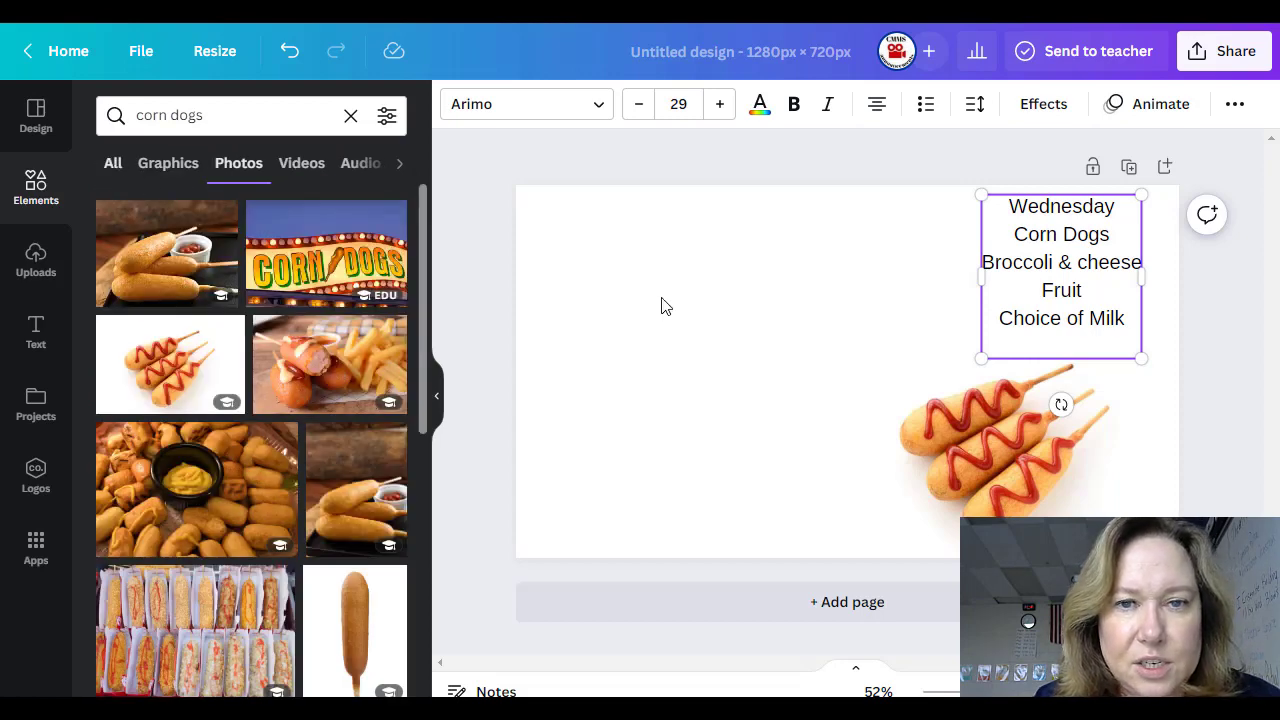
pyautogui.click(668, 305)
# Set the slide background to the orange shade from the corn dog photo
pyautogui.click(455, 105)
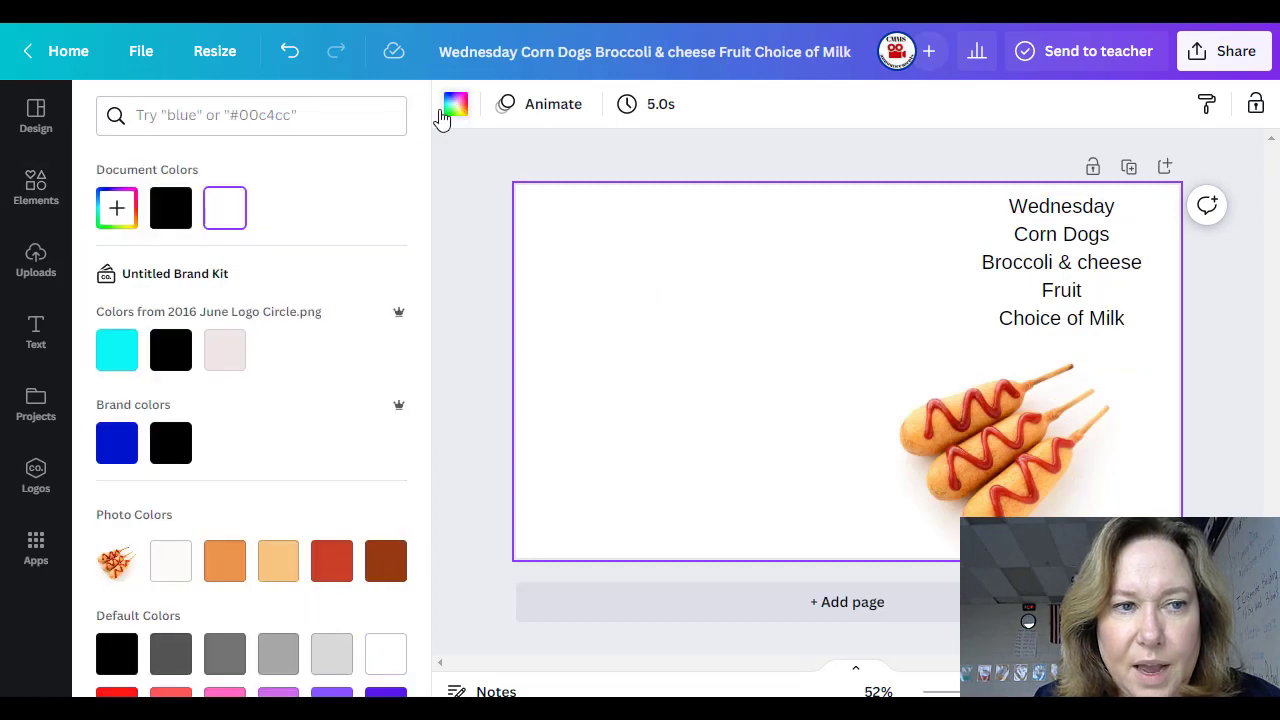
pyautogui.click(124, 462)
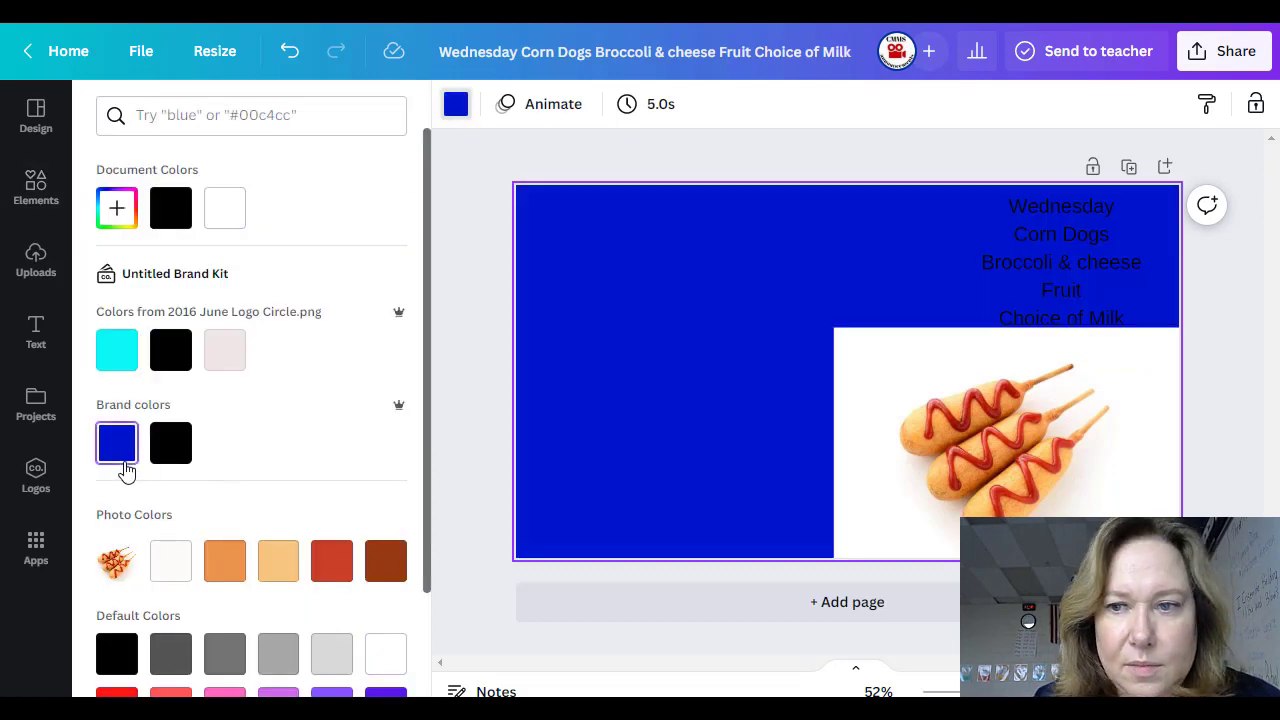
pyautogui.click(168, 562)
pyautogui.click(224, 562)
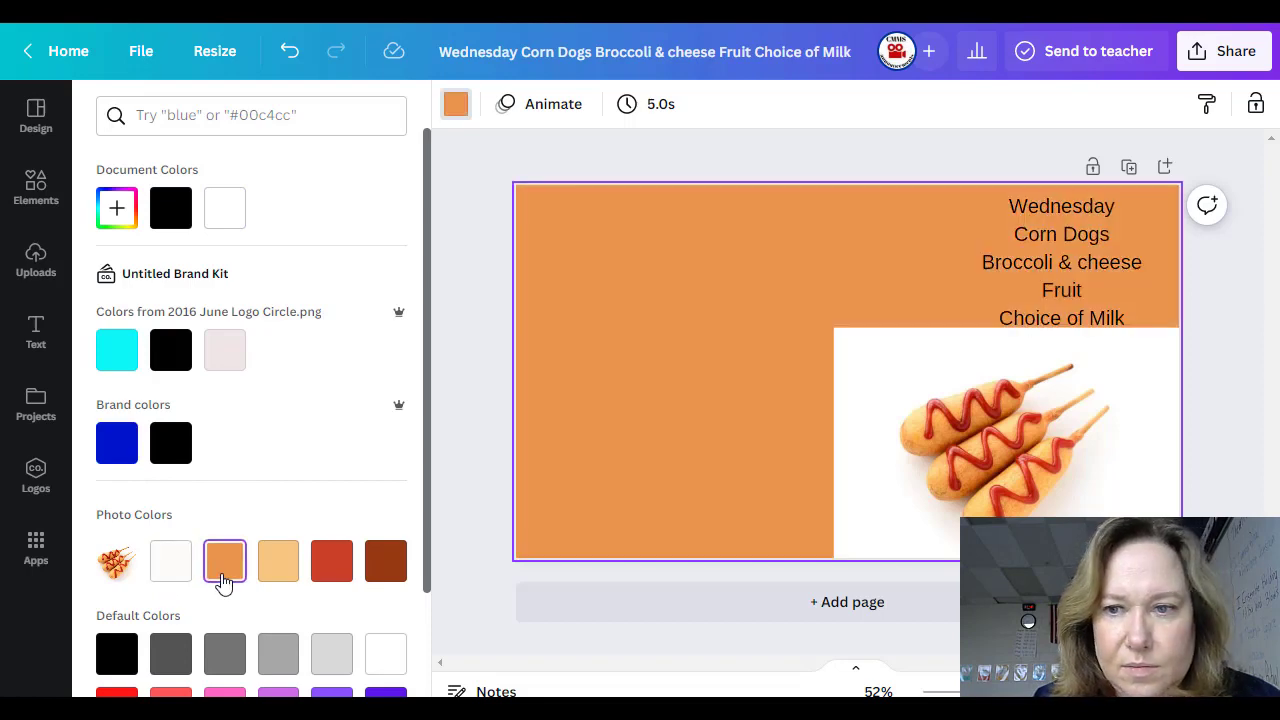
# Search 'broccoli' and add a broccoli photo, shrunk and placed top-left
pyautogui.click(462, 240)
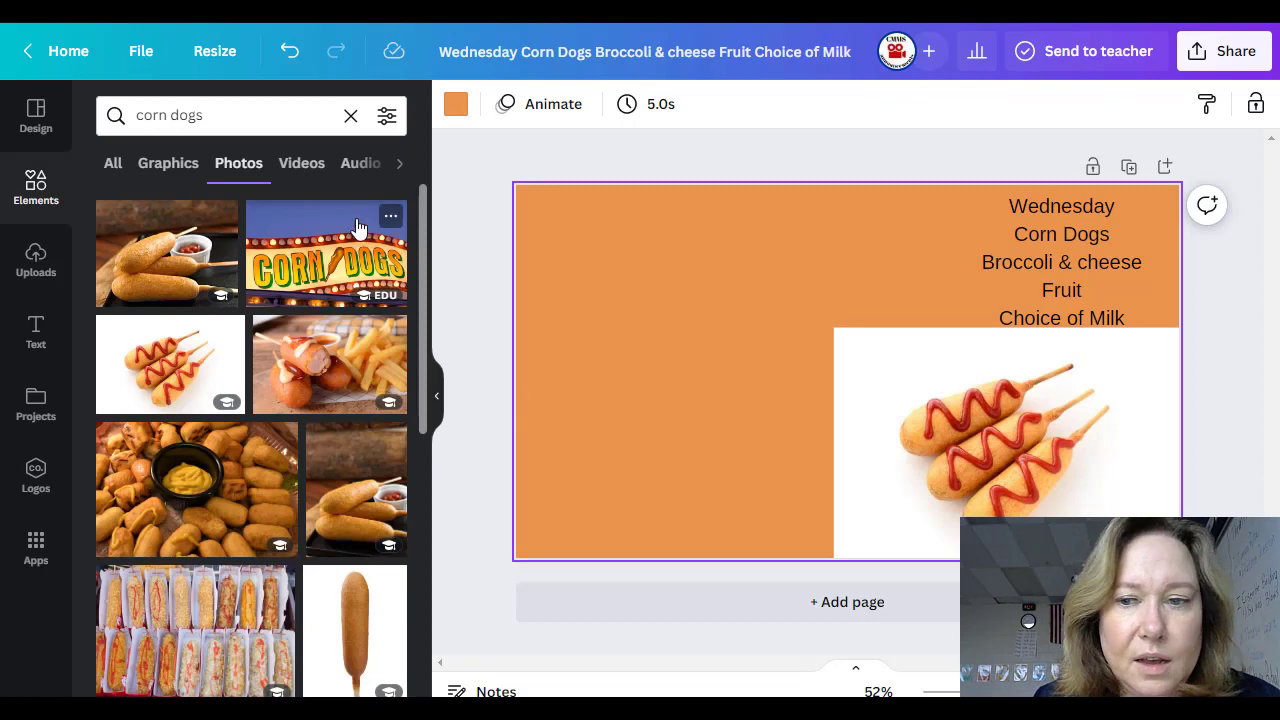
pyautogui.click(214, 115)
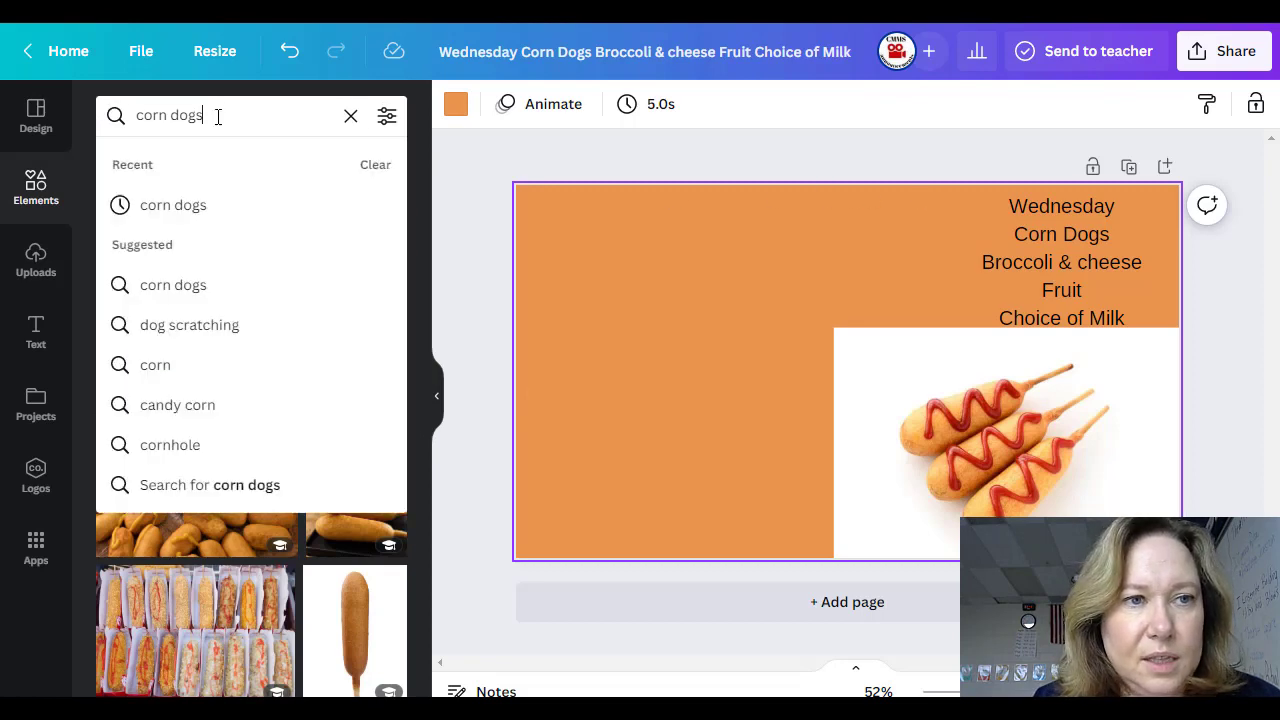
pyautogui.moveTo(214, 115); pyautogui.dragTo(128, 121)
pyautogui.write('broc')
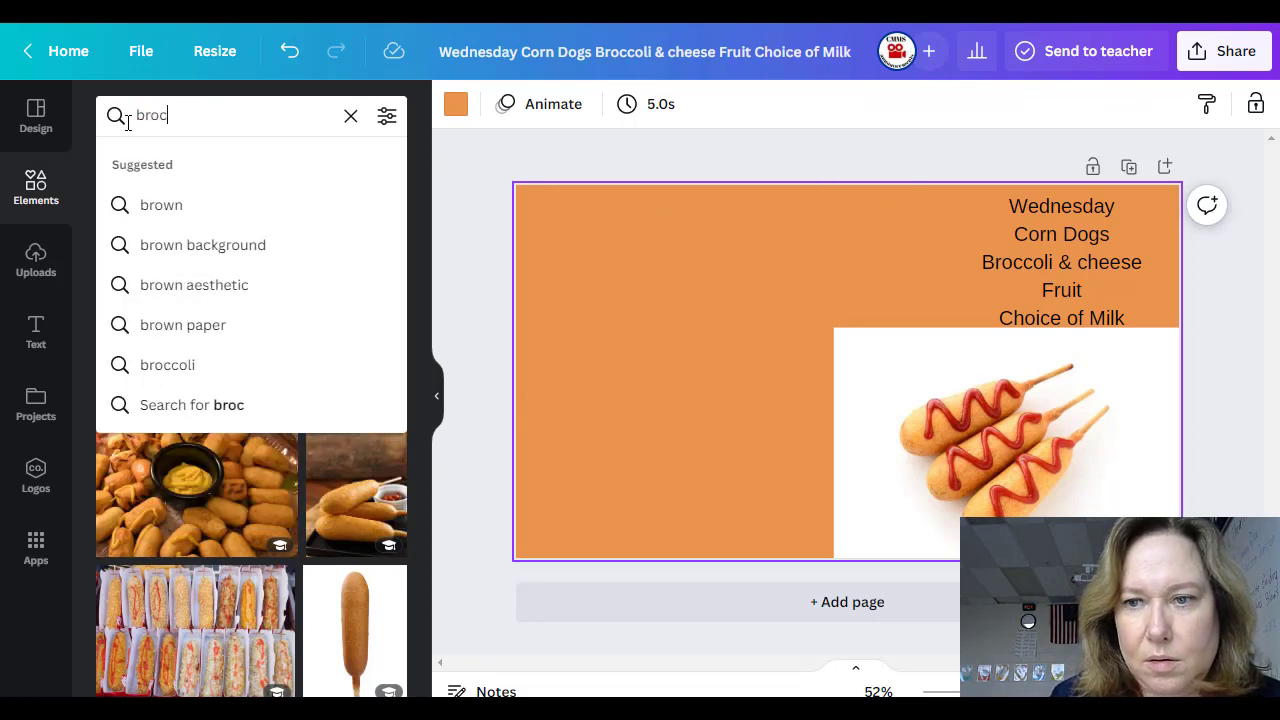
pyautogui.write('coli')
pyautogui.press('Return')
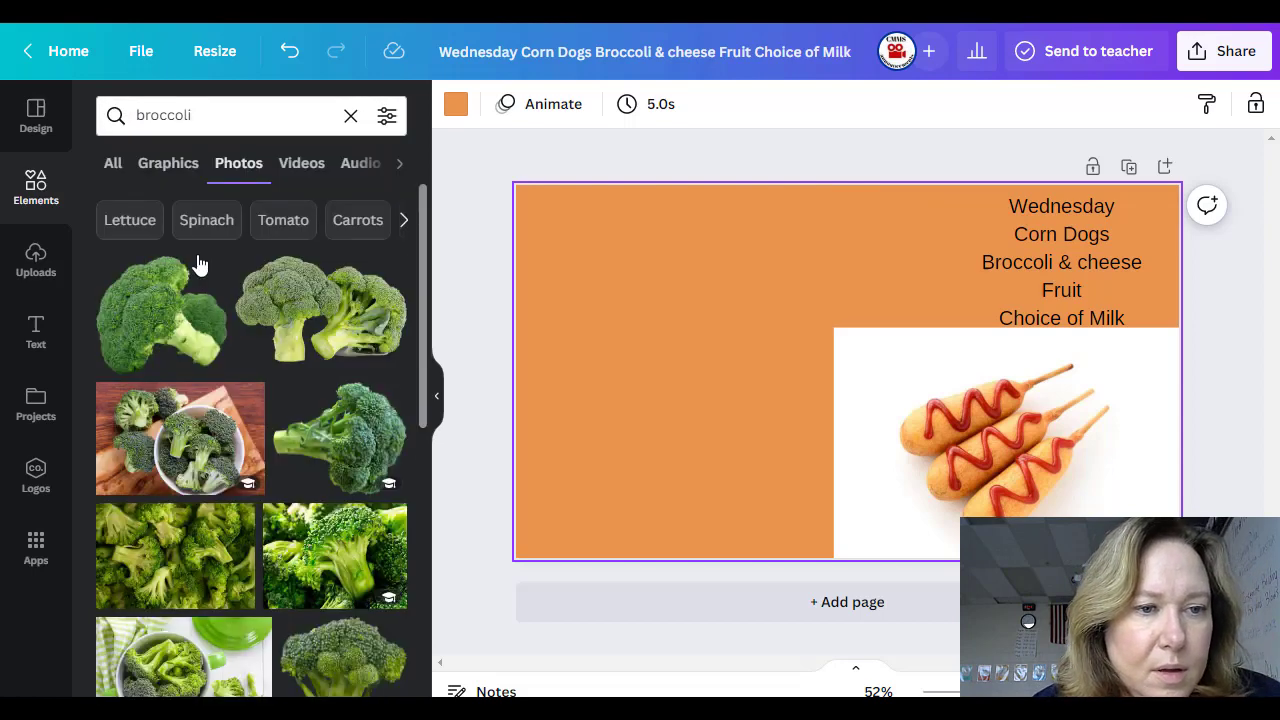
pyautogui.click(170, 347)
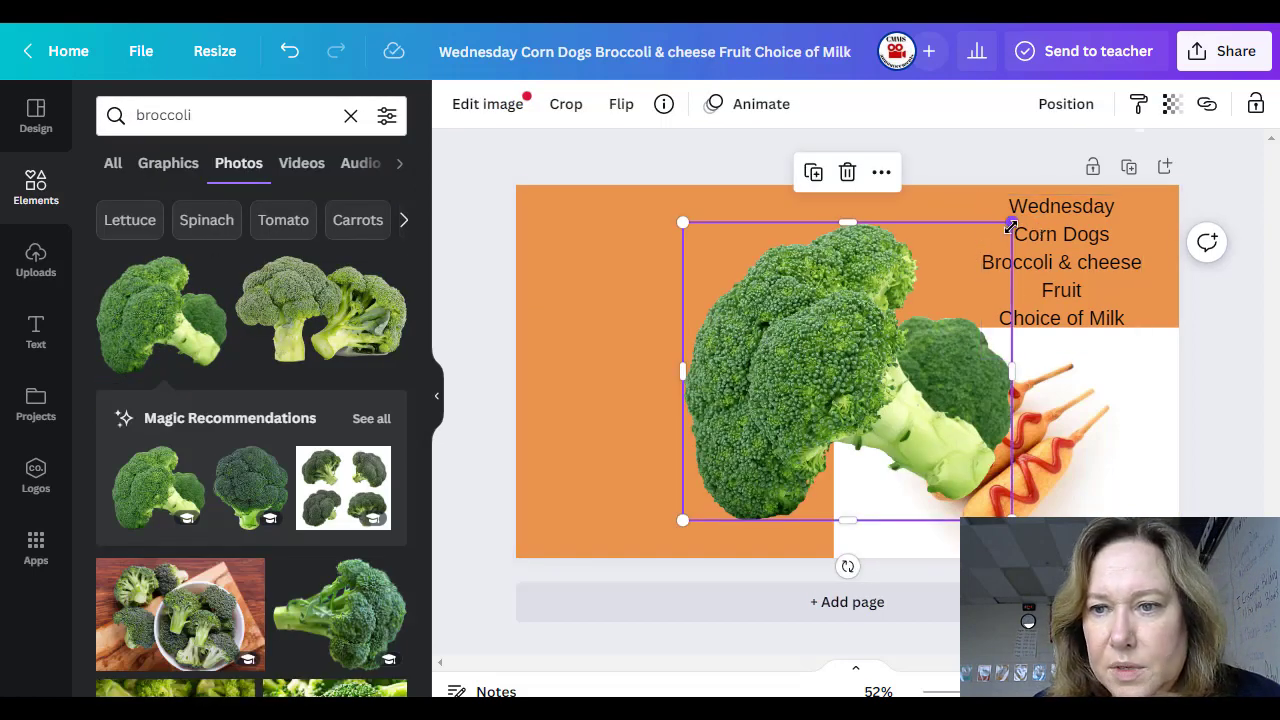
pyautogui.moveTo(1009, 221)
pyautogui.mouseDown()
pyautogui.moveTo(884, 370)
pyautogui.moveTo(805, 418)
pyautogui.mouseUp()
pyautogui.moveTo(764, 485)
pyautogui.mouseDown()
pyautogui.moveTo(629, 230)
pyautogui.moveTo(620, 259)
pyautogui.mouseUp()
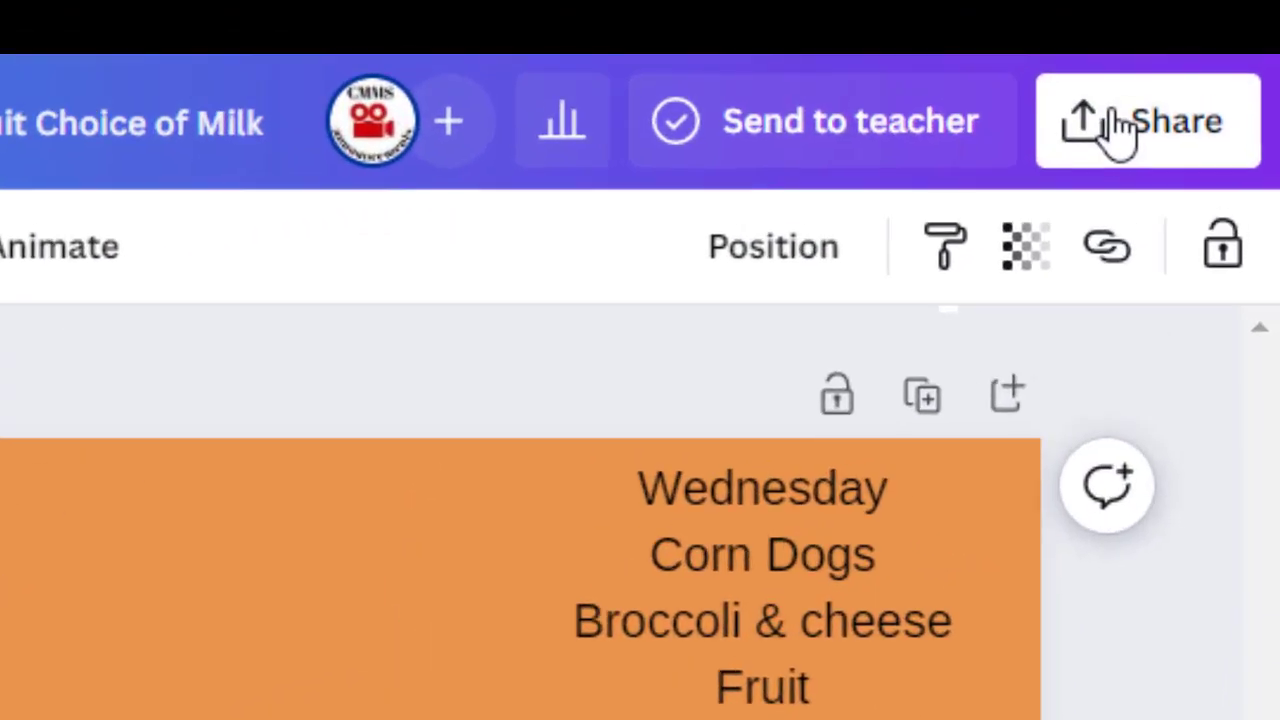
# Copy the design's share link from the Share menu
pyautogui.click(1120, 130)
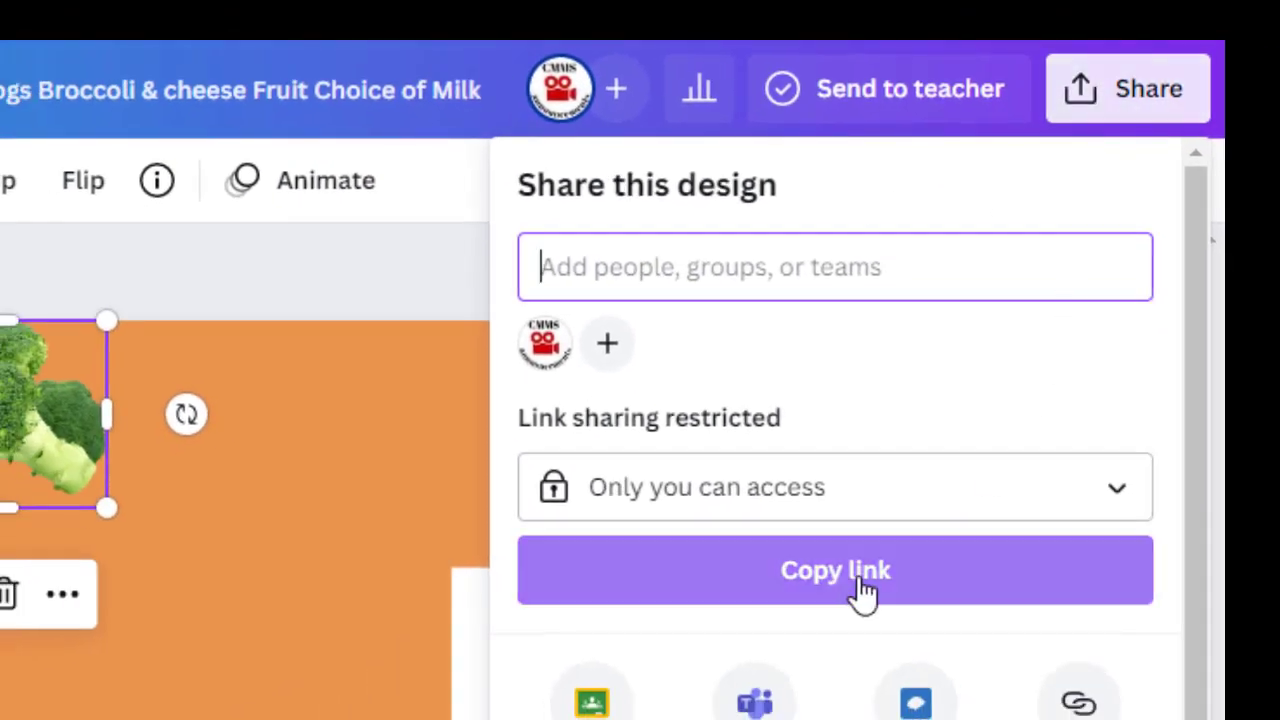
pyautogui.click(838, 588)
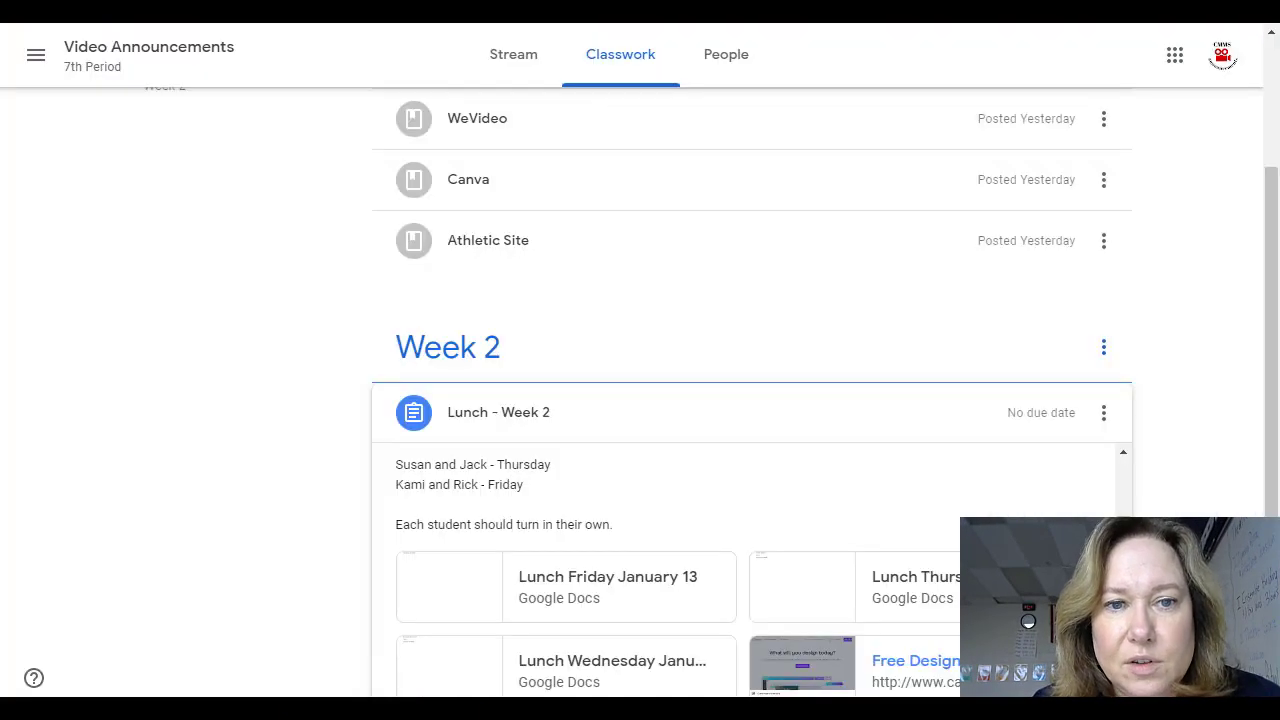
# Attach the copied Canva design link to the Lunch - Week 2 assignment
pyautogui.click(486, 643)
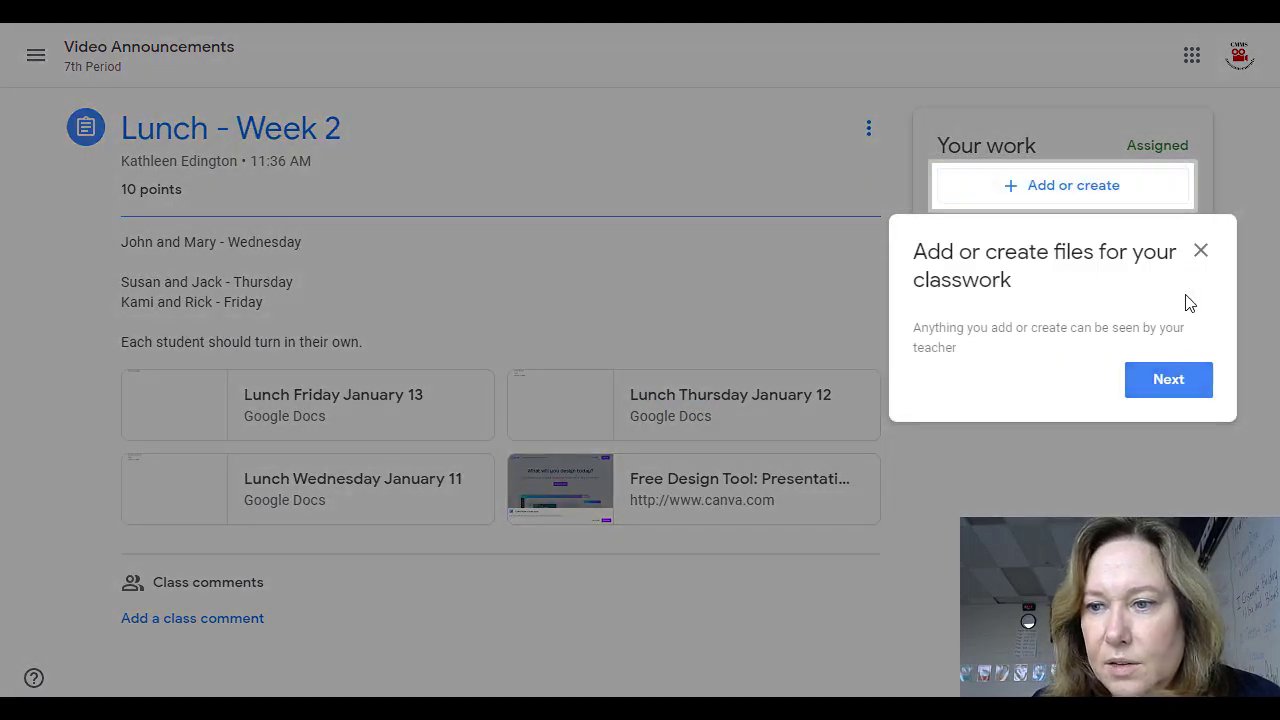
pyautogui.click(1201, 250)
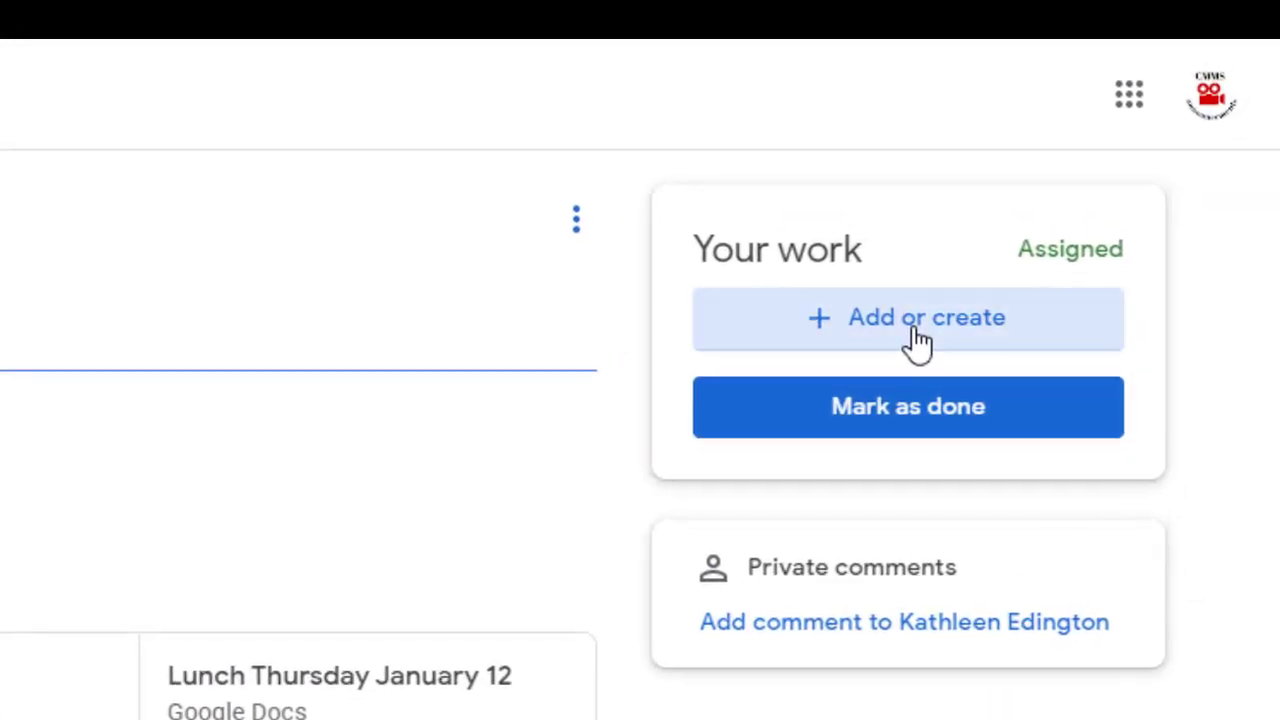
pyautogui.click(918, 340)
pyautogui.click(815, 448)
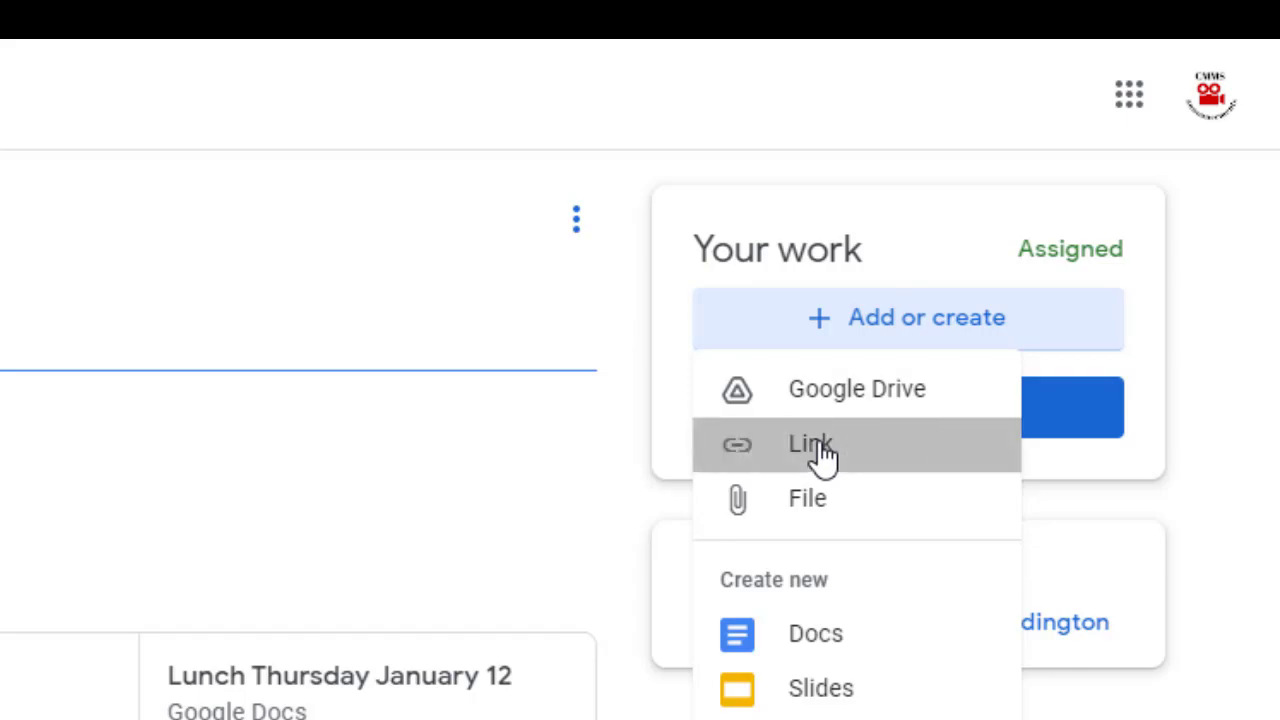
pyautogui.hotkey('ctrl', 'v')
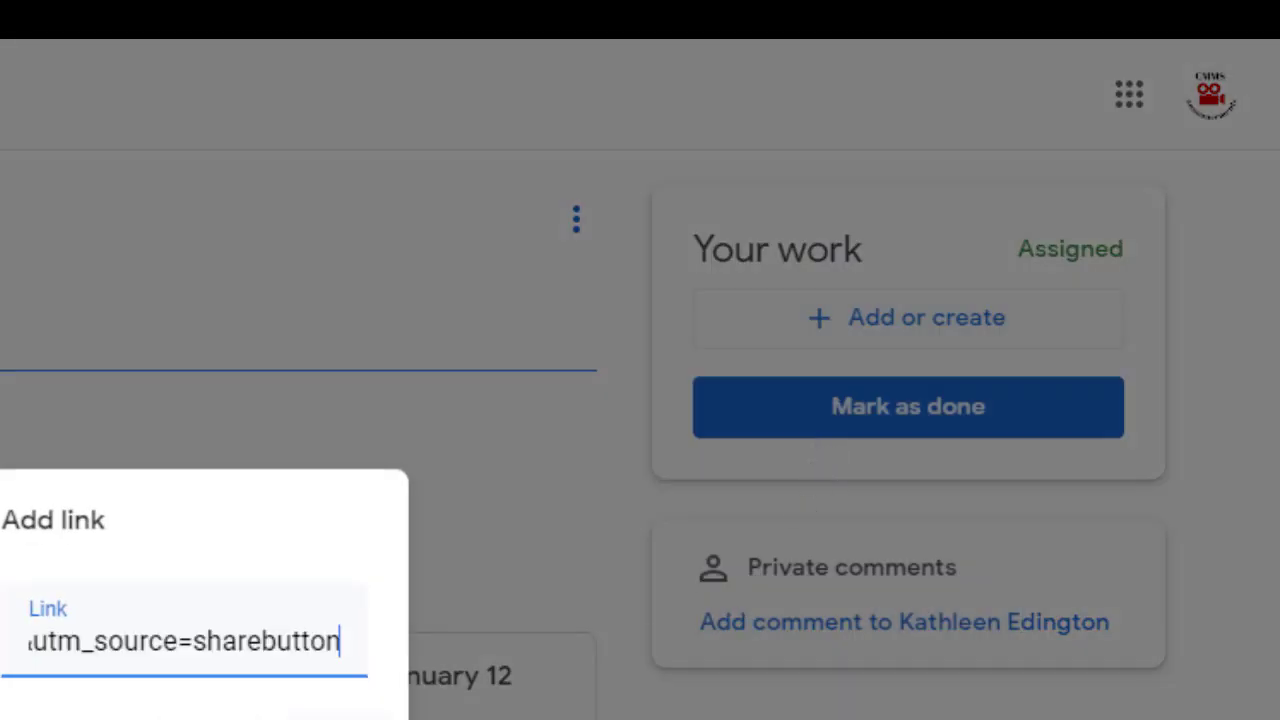
pyautogui.press('Return')
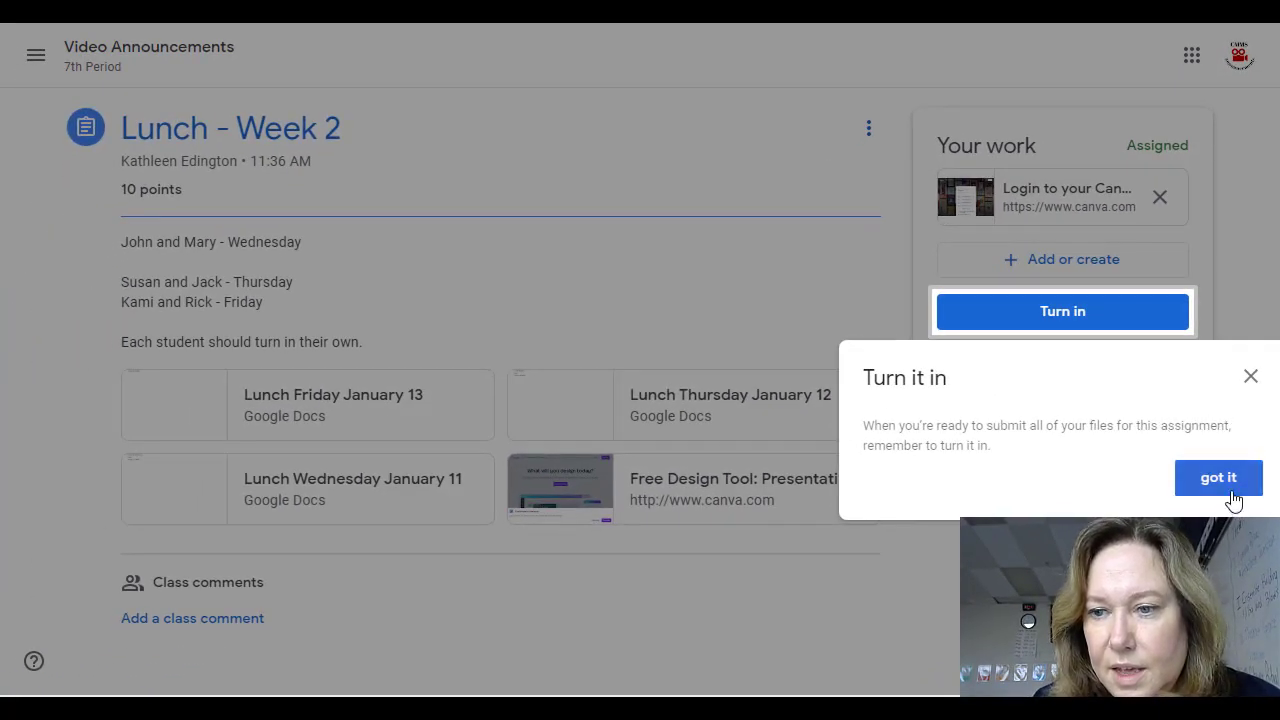
# Turn in the Lunch - Week 2 assignment and confirm the submission
pyautogui.click(1228, 500)
pyautogui.click(1058, 315)
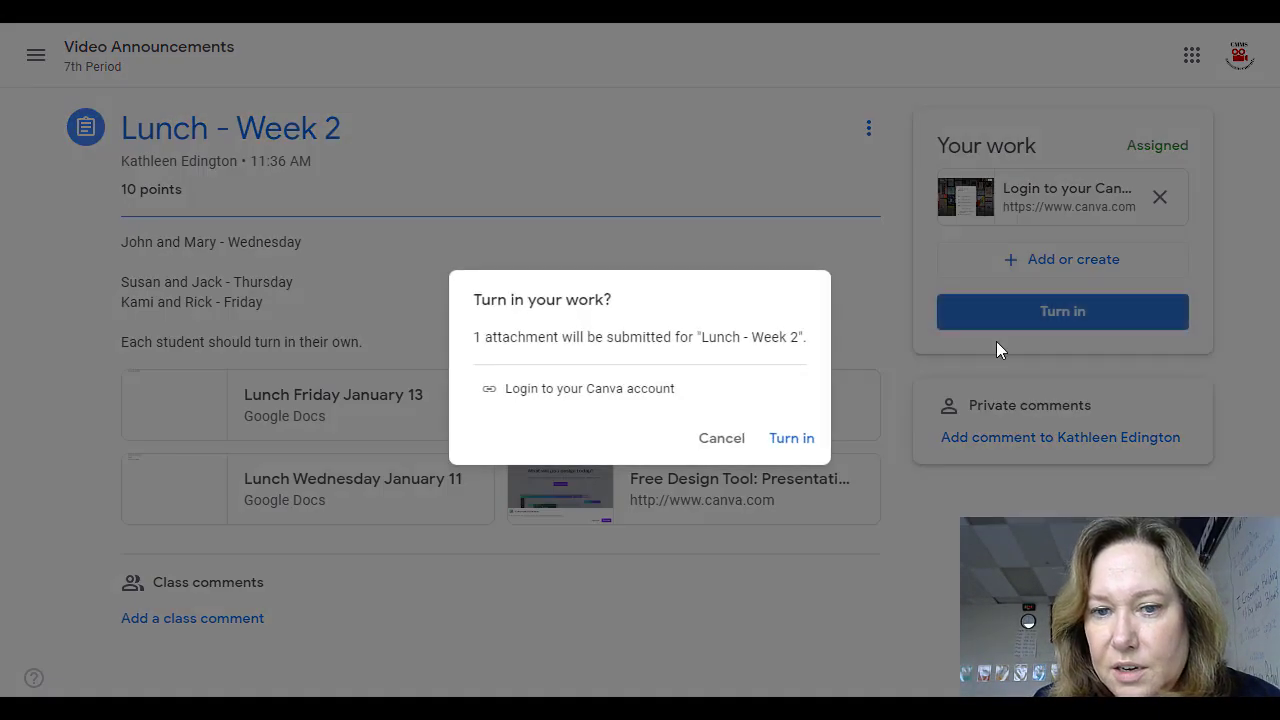
pyautogui.click(810, 440)
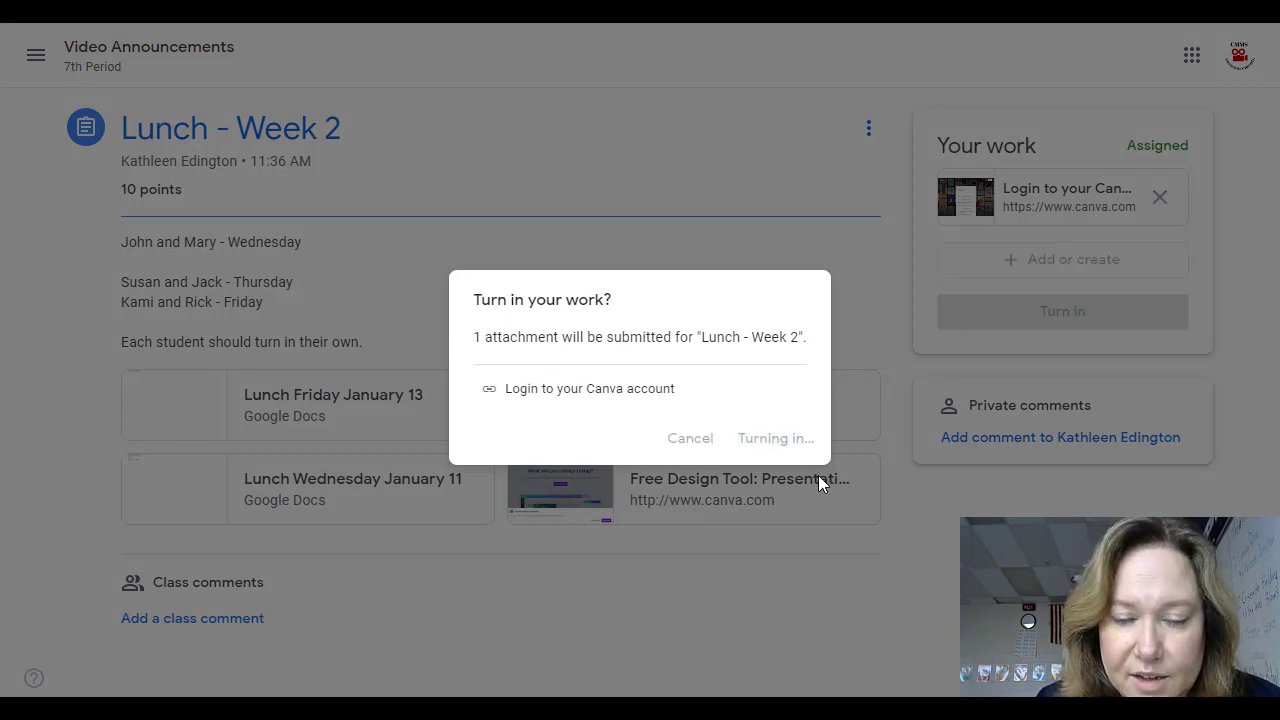